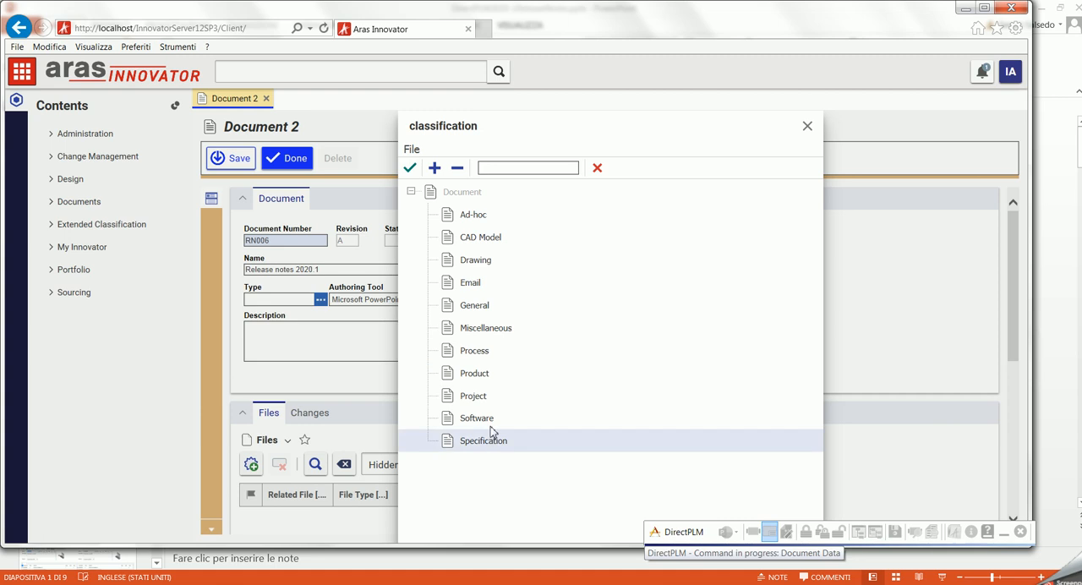
- Classify the Release notes 2020.1 document as General, then save and close its record
click(487, 315)
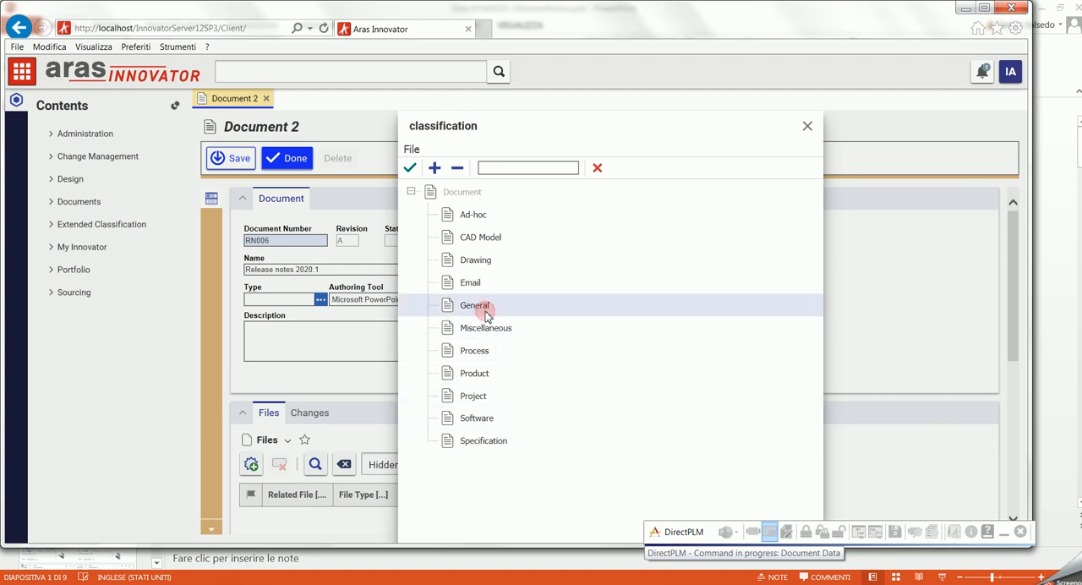
click(410, 168)
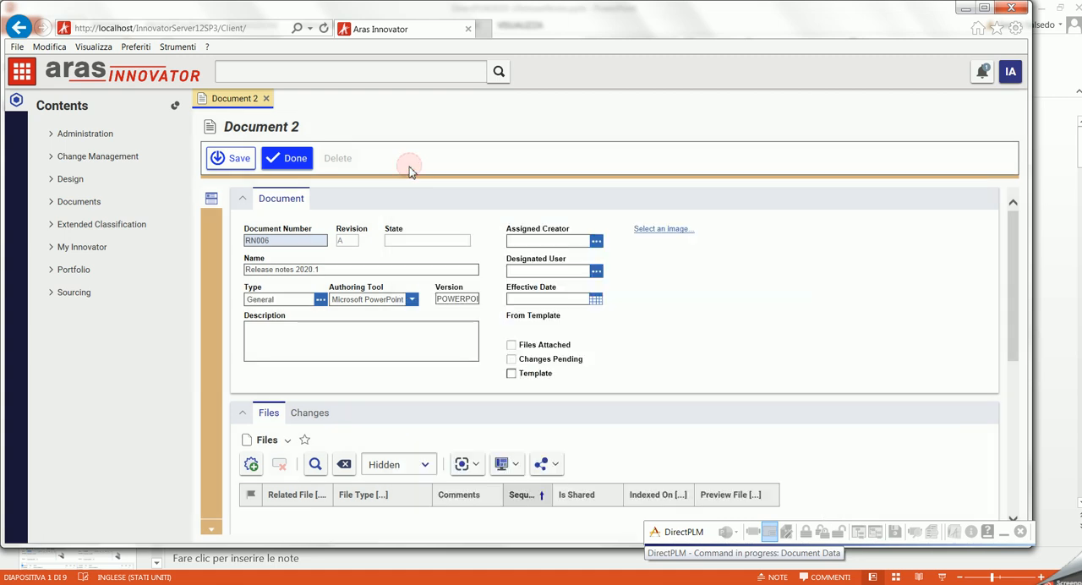
click(228, 161)
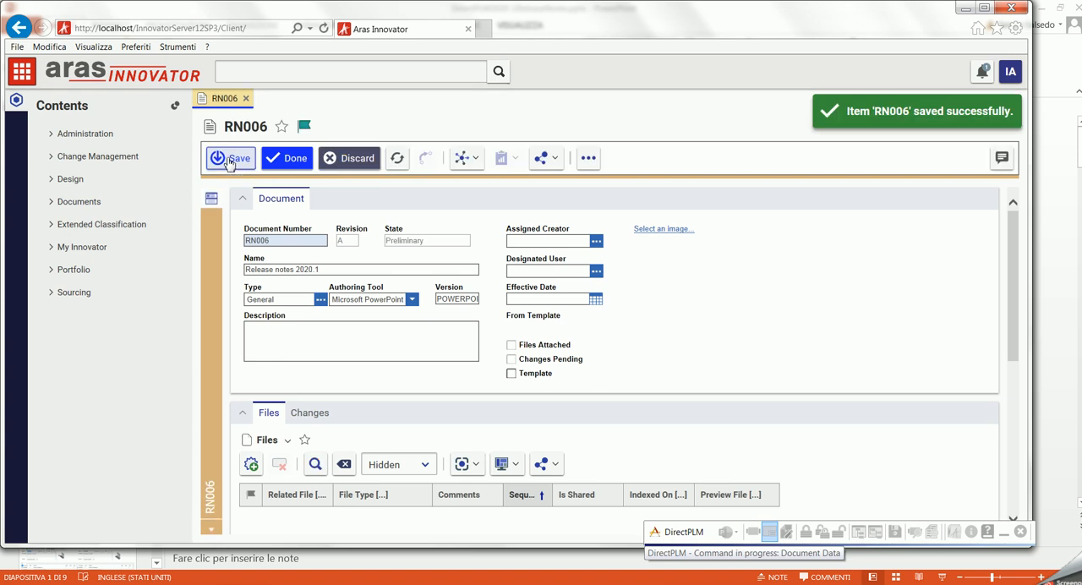
click(246, 98)
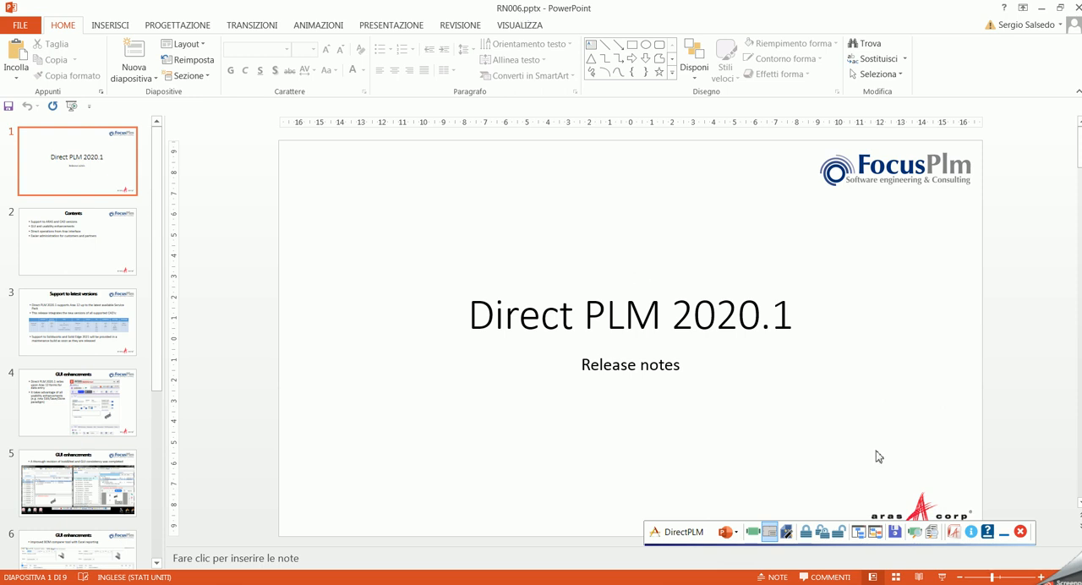
- Save the presentation to the PLM system and select its record RN006 in the refreshed documents query
click(895, 533)
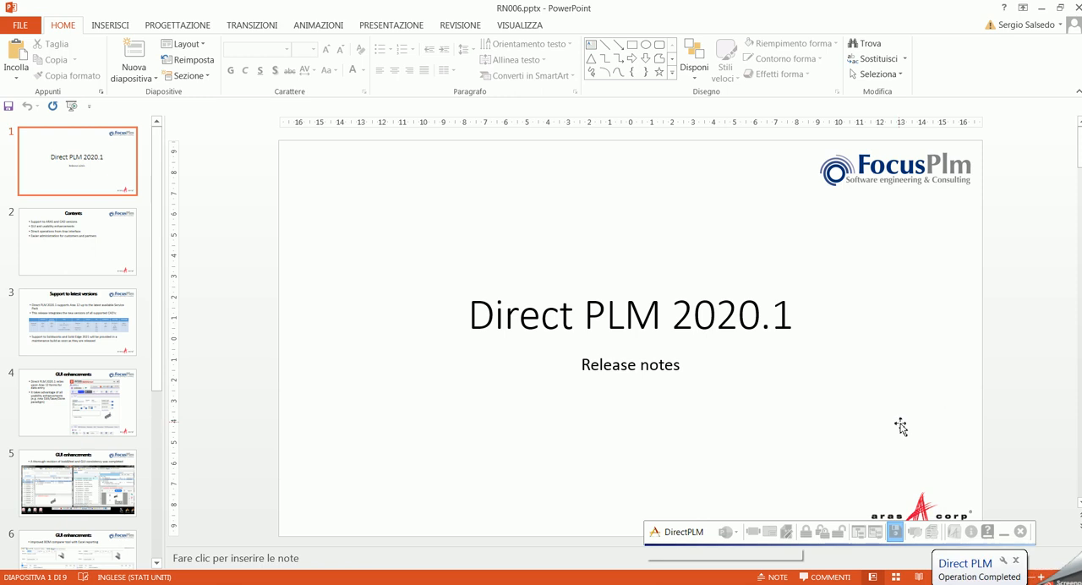
click(934, 531)
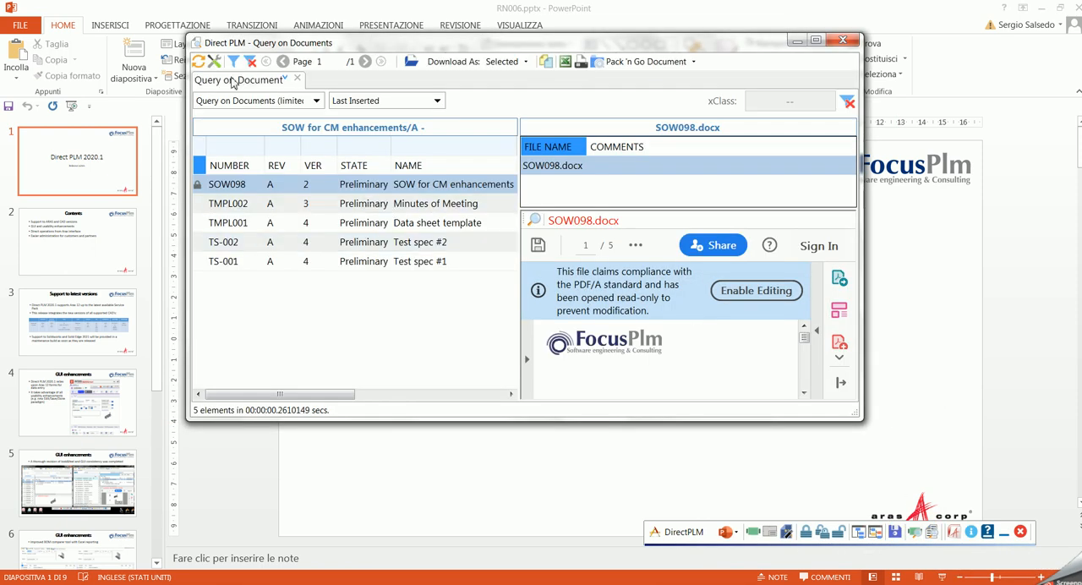
click(201, 63)
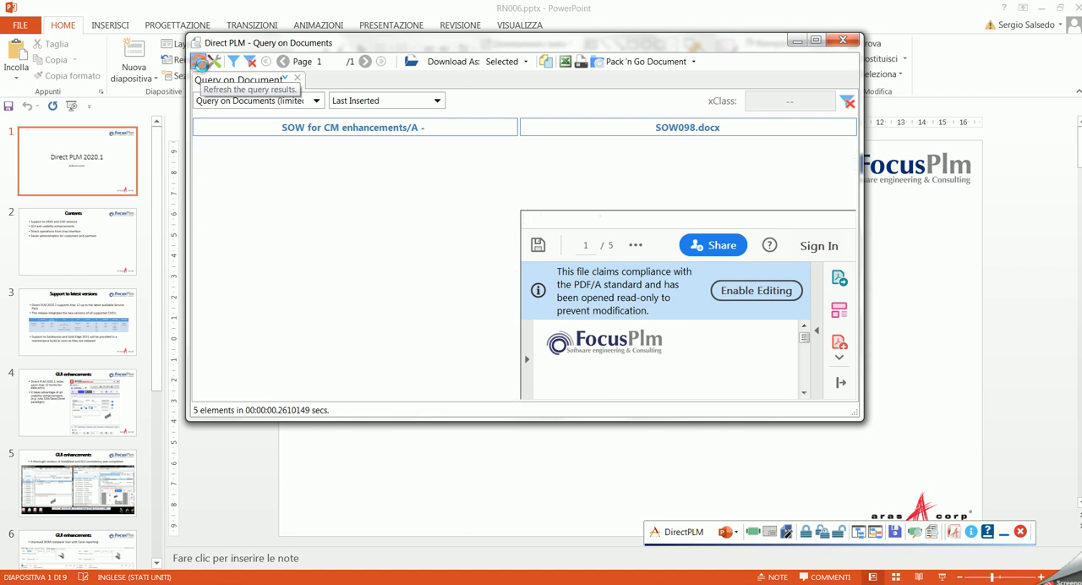
click(256, 186)
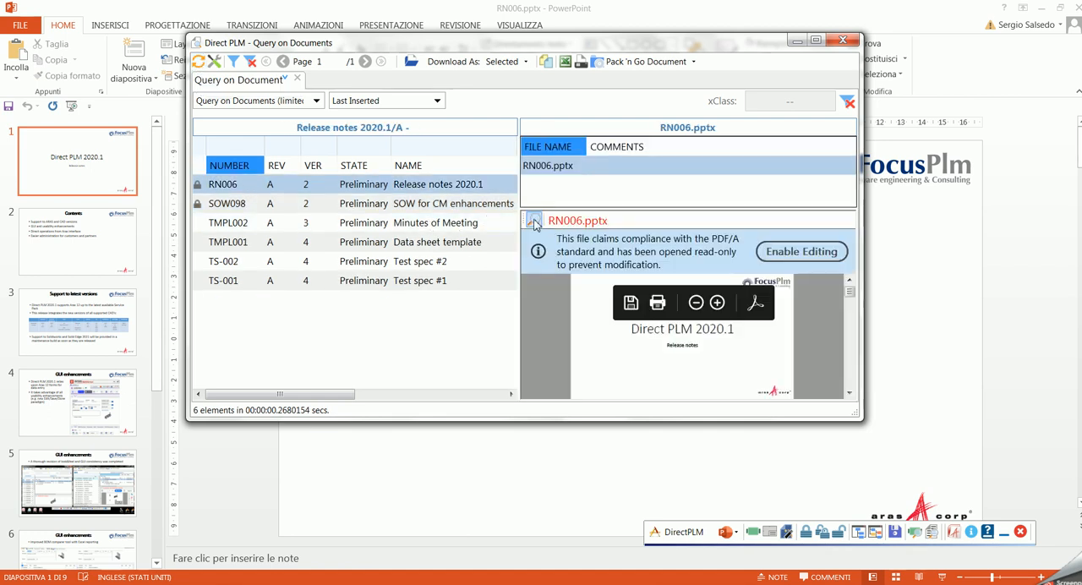
- View the PDF rendition of RN006.pptx at full size, look through it up to page 7, and close it
click(533, 218)
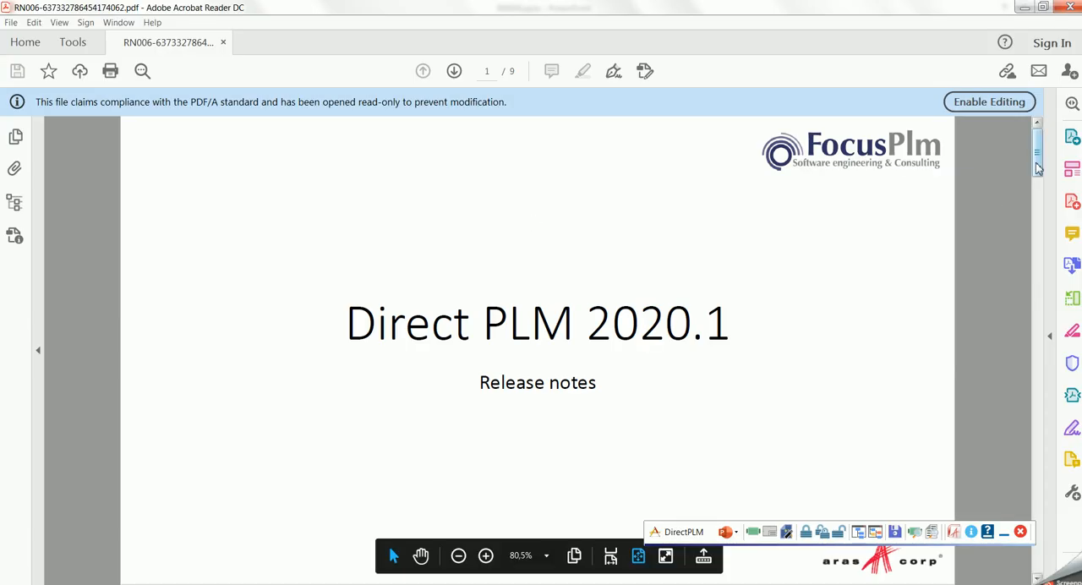
drag(1038, 194, 1043, 427)
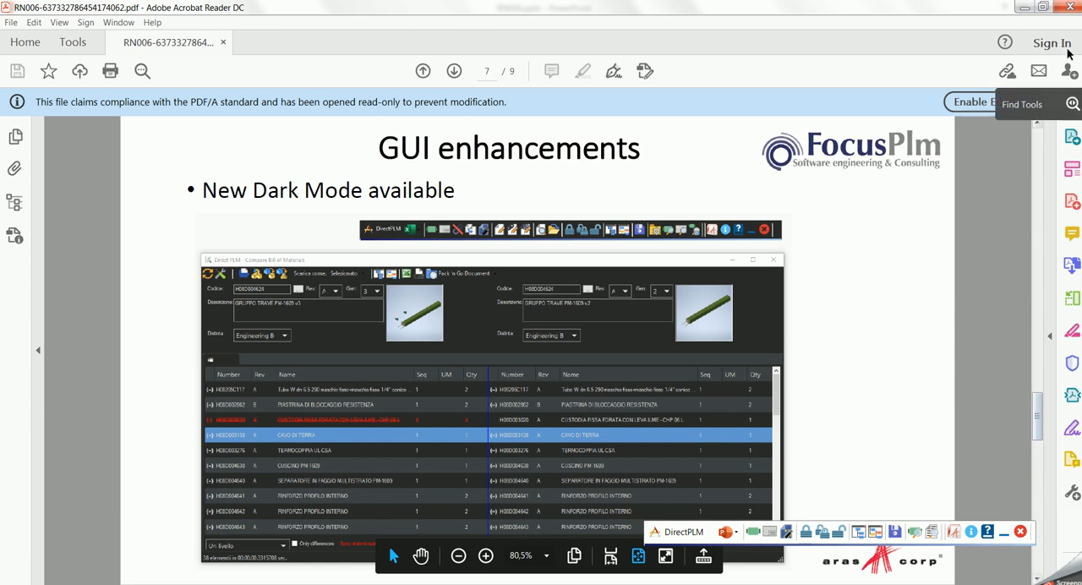
click(1071, 10)
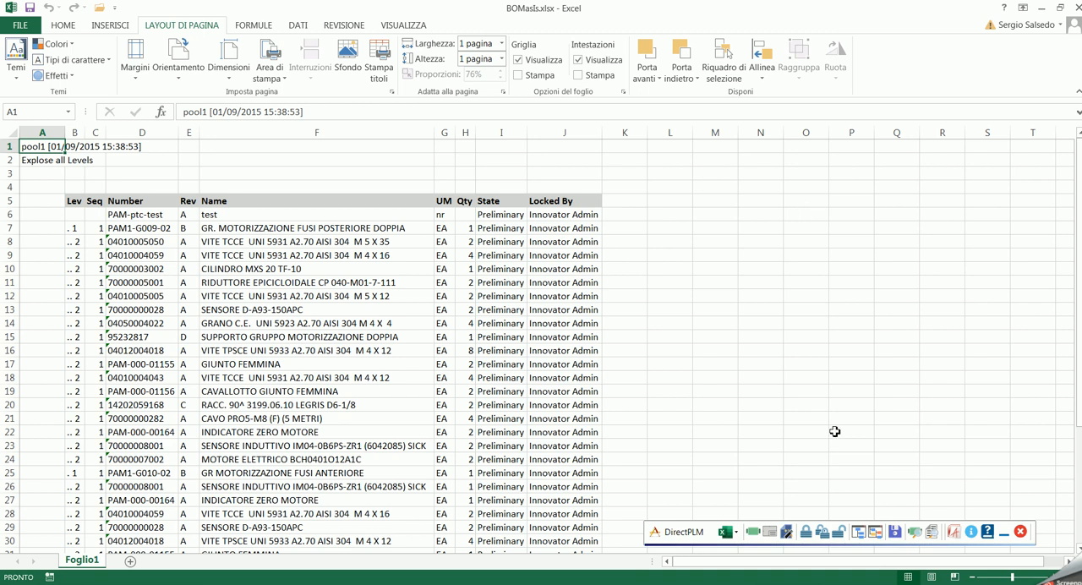
- Open the parts query from the BOMasIs.xlsx workbook and filter the parts by name with %prod%
click(914, 533)
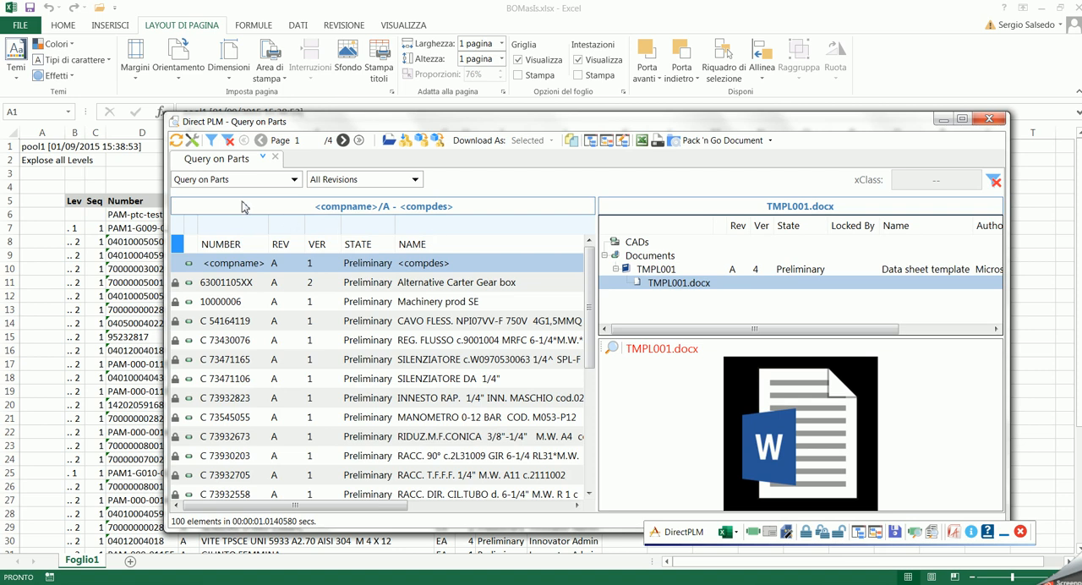
click(433, 227)
text(%prod%)
key(Return)
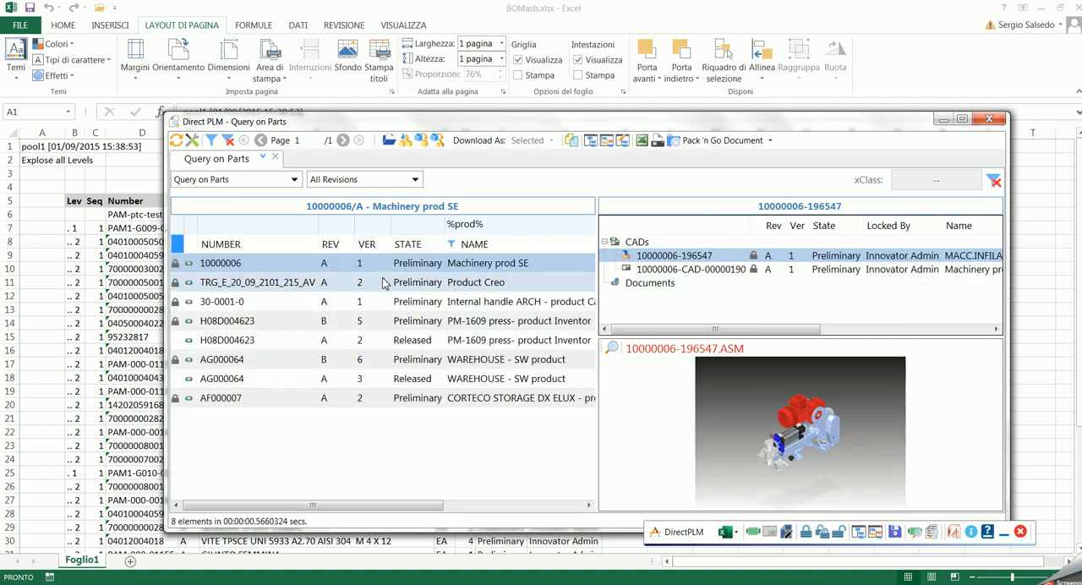
- Pick part 30-0001-0, Internal handle ARCH - product Catia, and assign its data to the current workbook
click(372, 284)
click(367, 302)
click(369, 322)
click(369, 308)
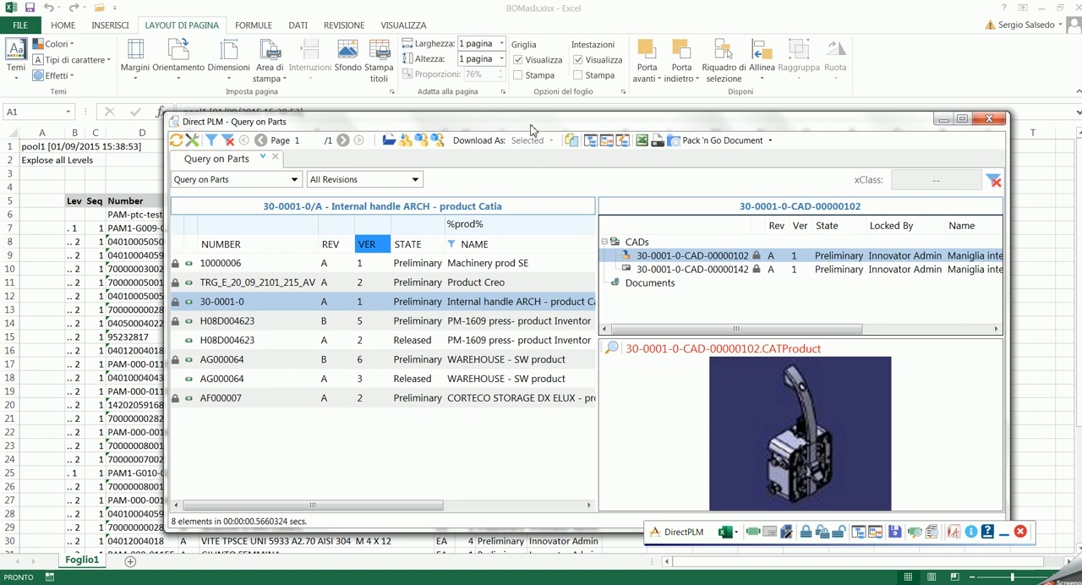
click(572, 141)
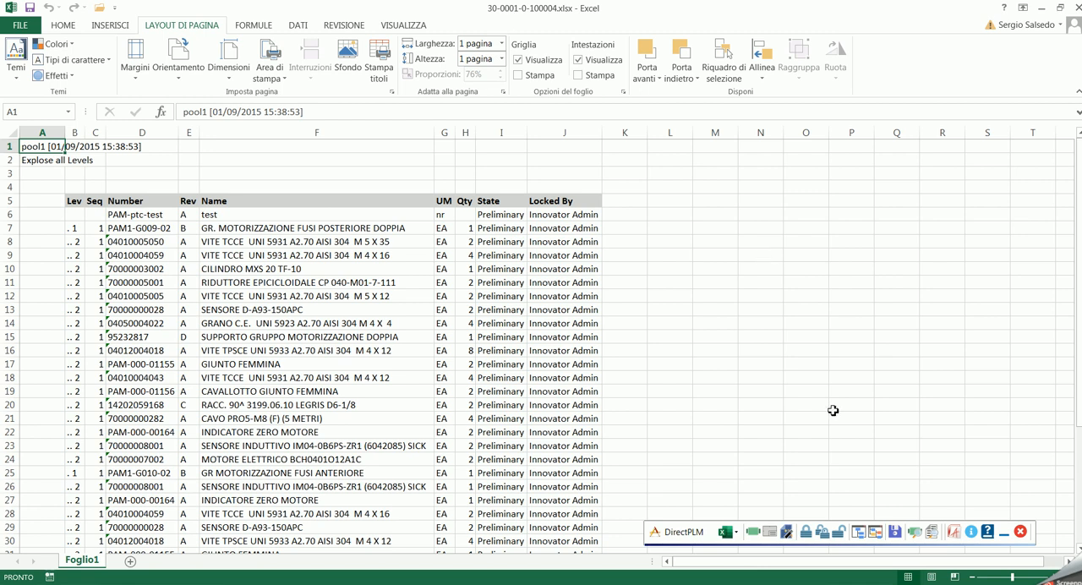
click(900, 533)
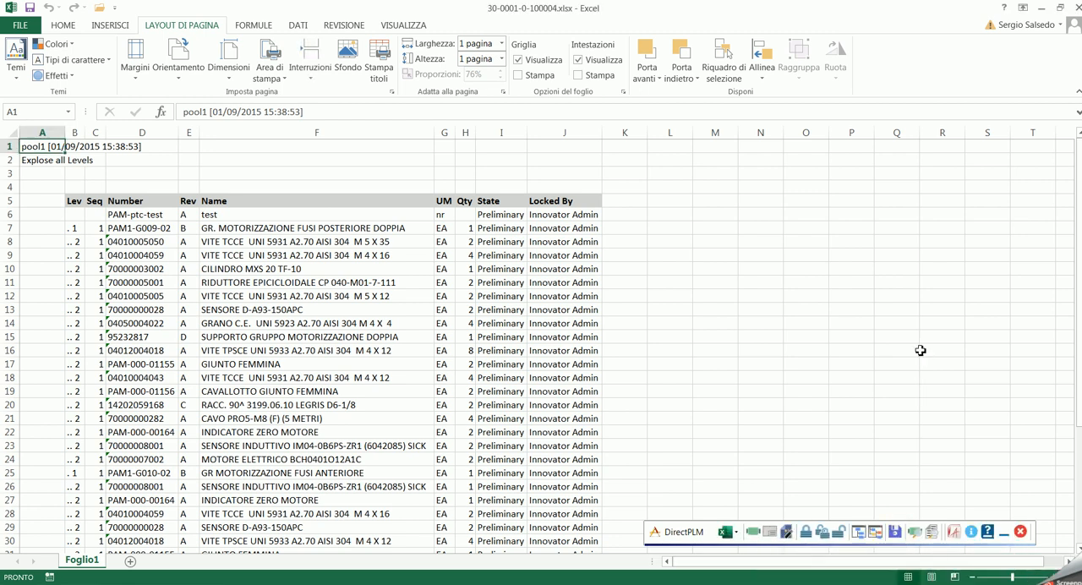
click(931, 532)
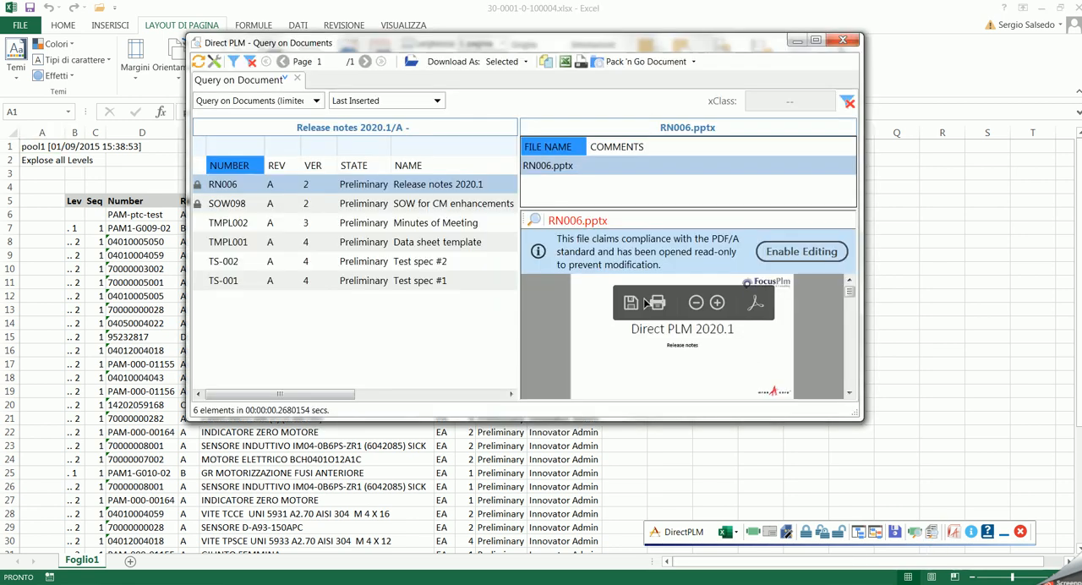
click(198, 61)
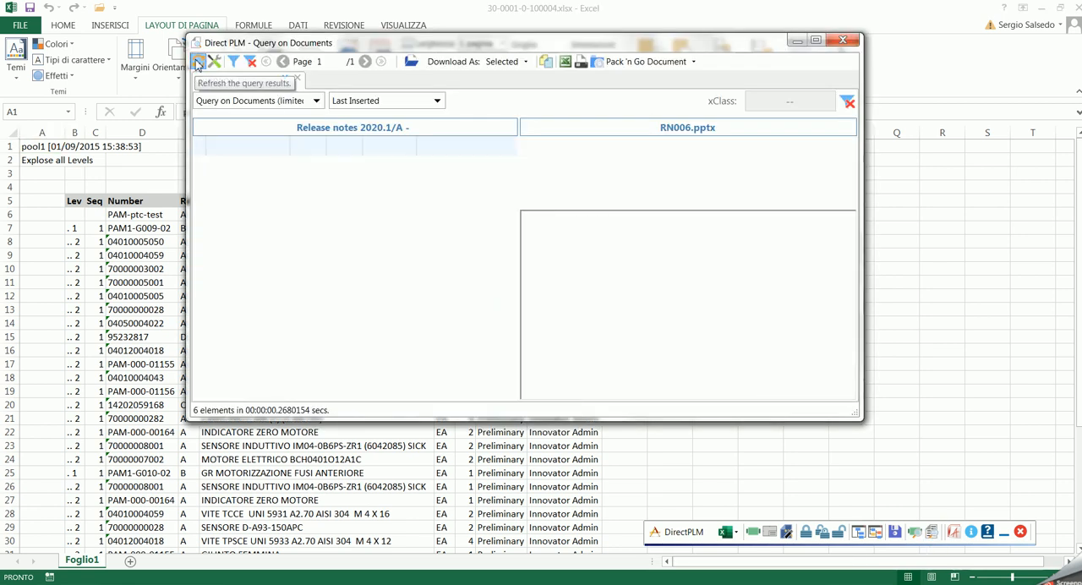
click(300, 187)
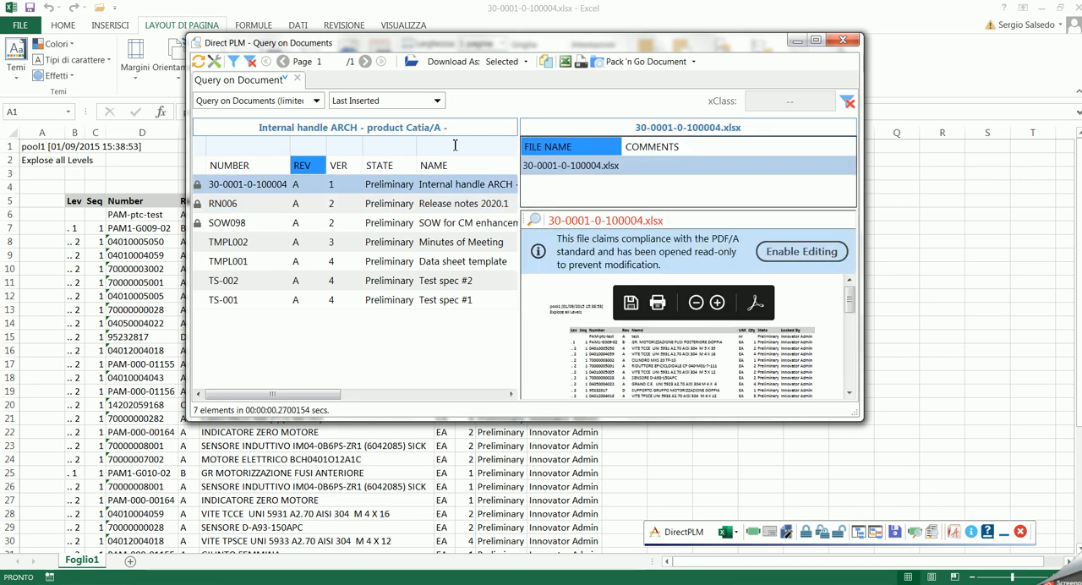
- Refresh the parts query, preview the 30-0001-0-100004.xlsx document linked to part 30-0001-0, and close the query
click(913, 531)
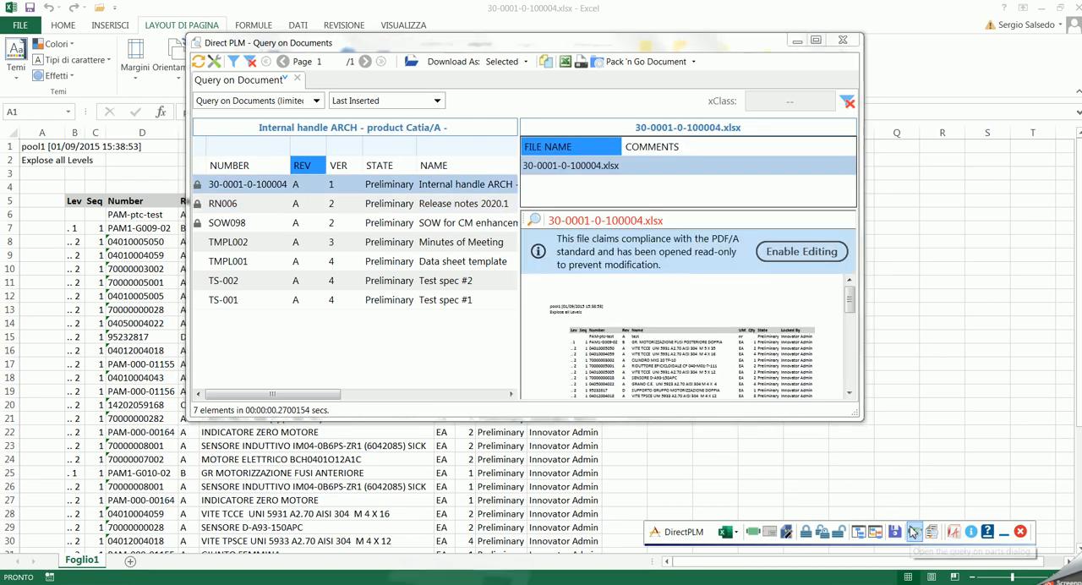
click(175, 139)
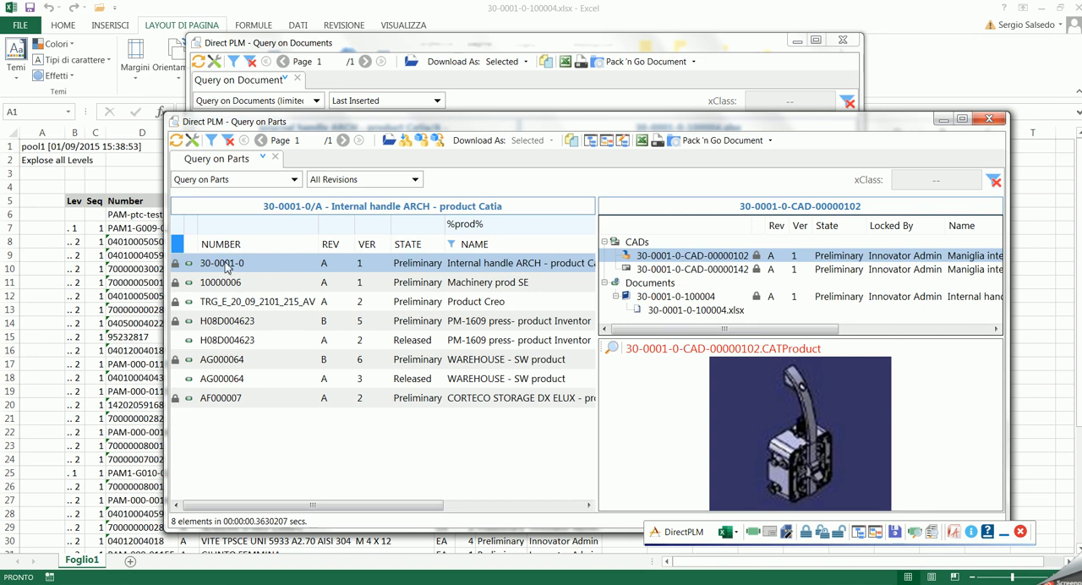
click(665, 269)
click(665, 256)
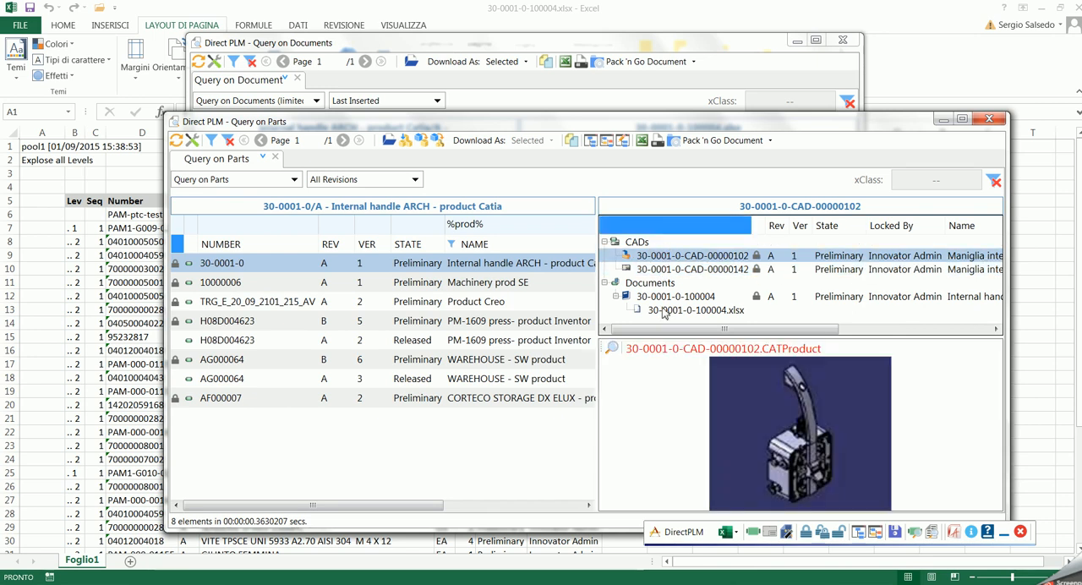
click(665, 310)
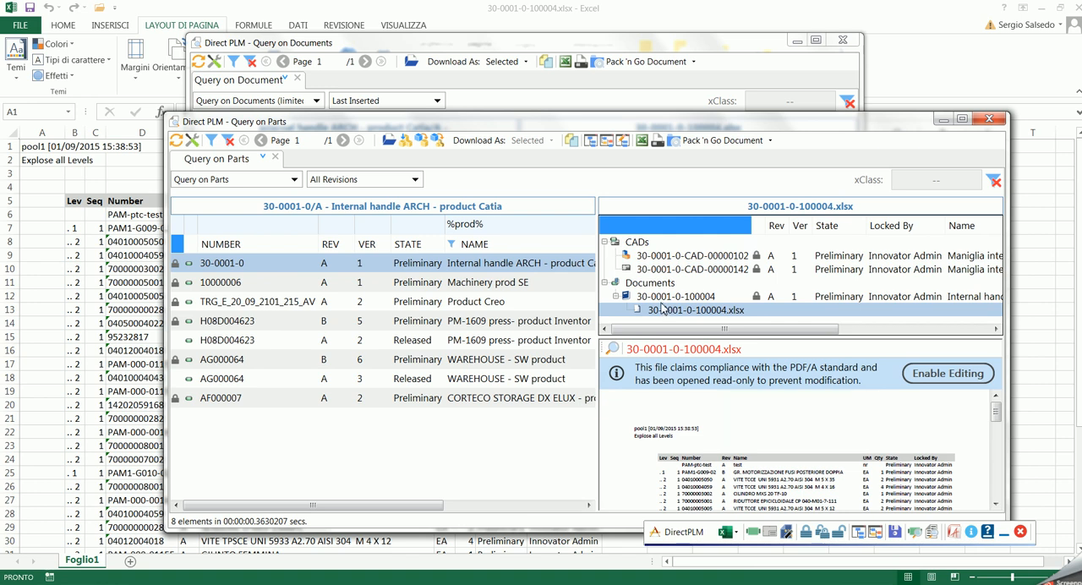
mouse_move(997, 414)
mouse_down()
mouse_move(1003, 429)
mouse_move(1003, 409)
mouse_up()
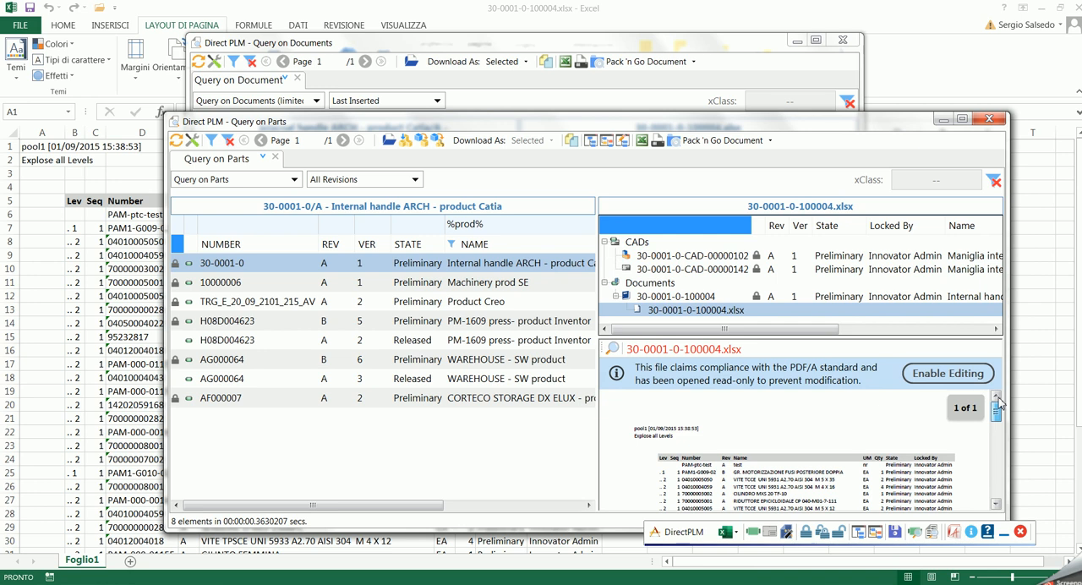
click(988, 122)
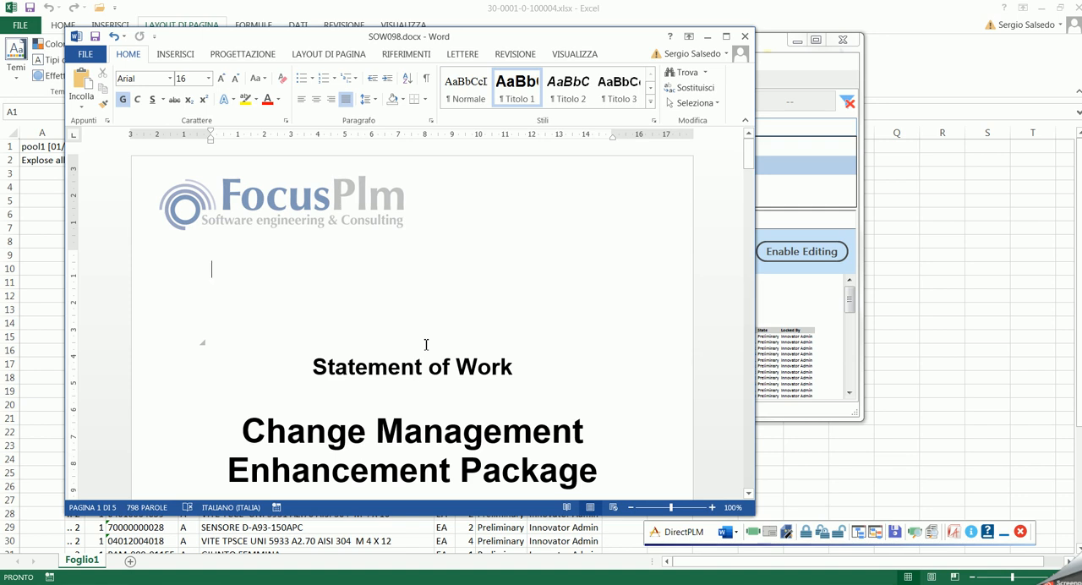
- Create a new Word document from the TMPL002 Minutes of Meeting template and minimize the SOW098 document
click(787, 532)
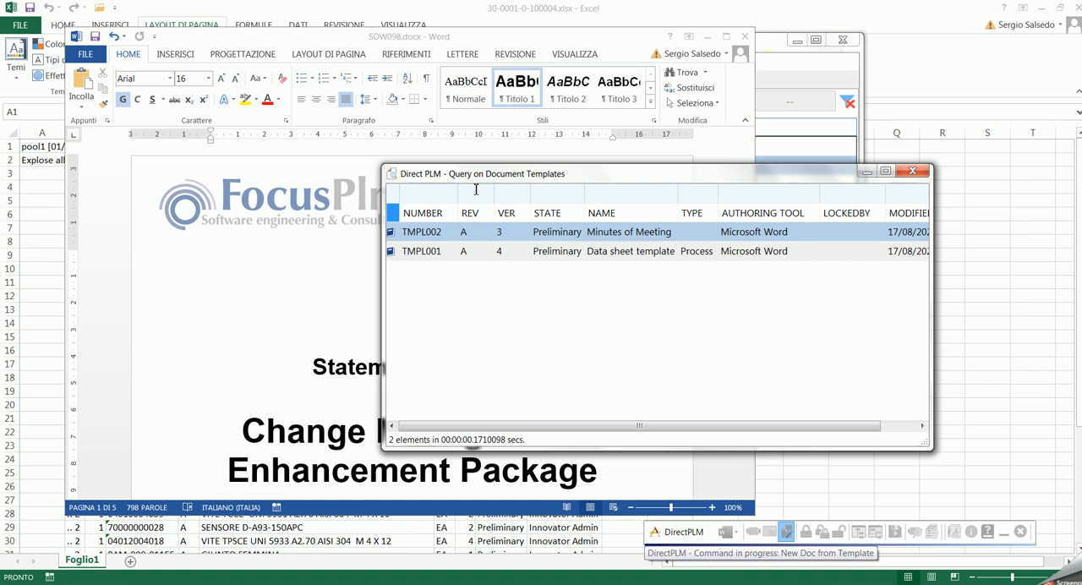
double_click(471, 235)
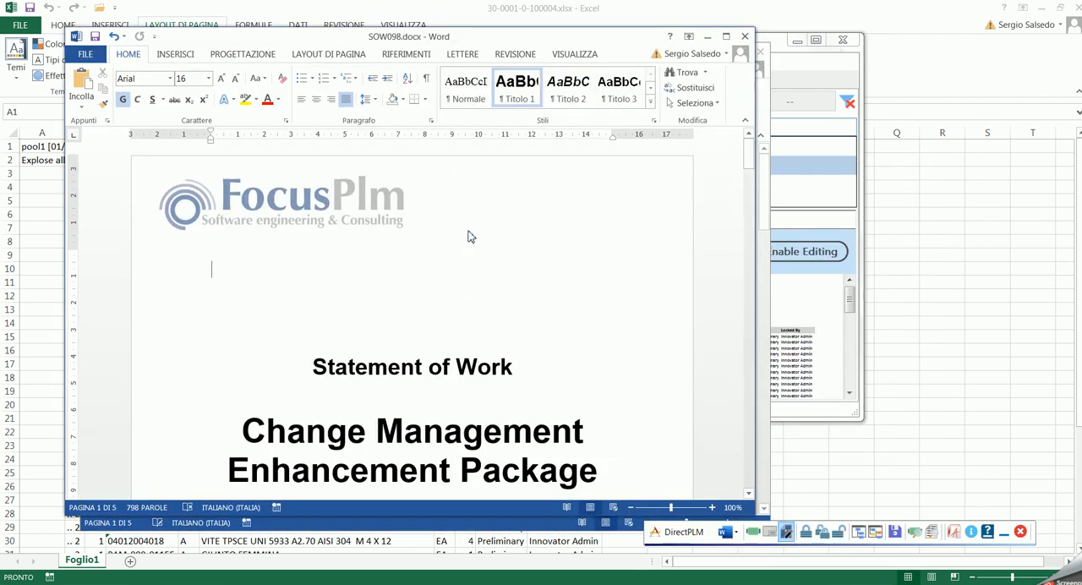
click(708, 35)
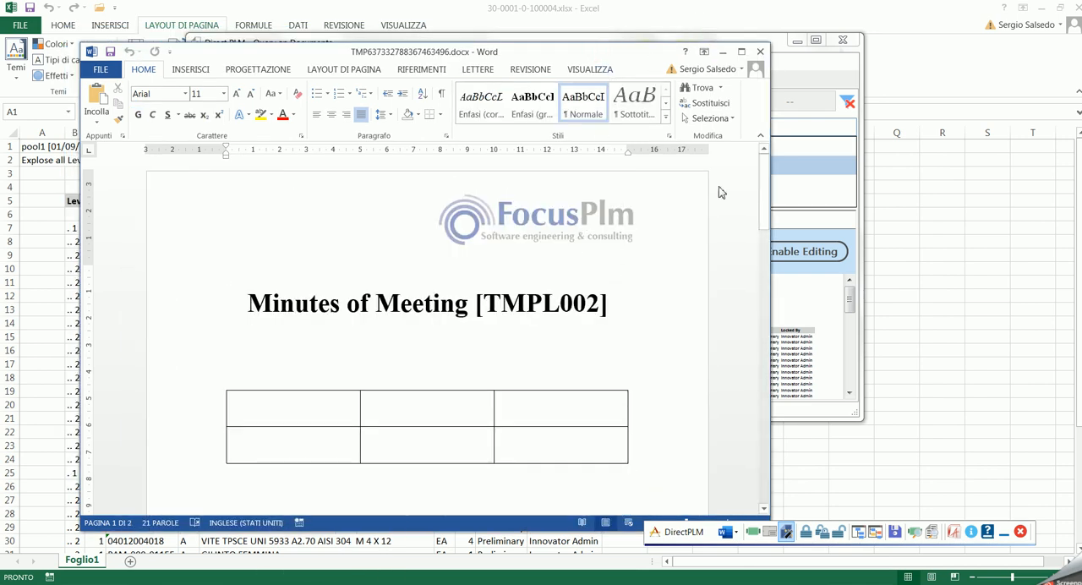
mouse_move(764, 169)
mouse_down()
mouse_move(763, 276)
mouse_move(763, 165)
mouse_up()
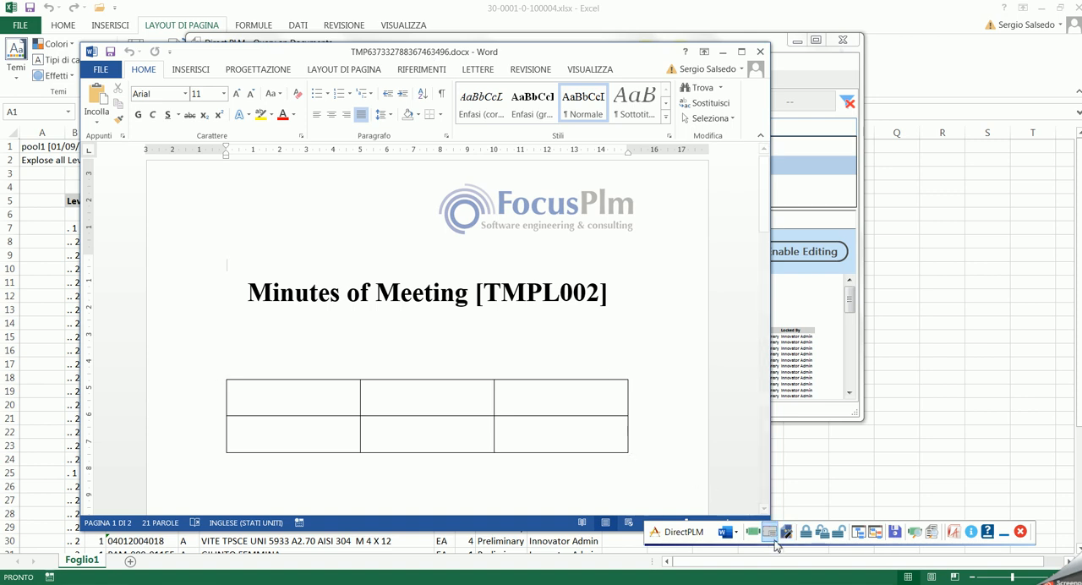
- Register the new document as number MOM801 named "Minutes of KO Meeting for project ELBA", then save and close its record
click(770, 533)
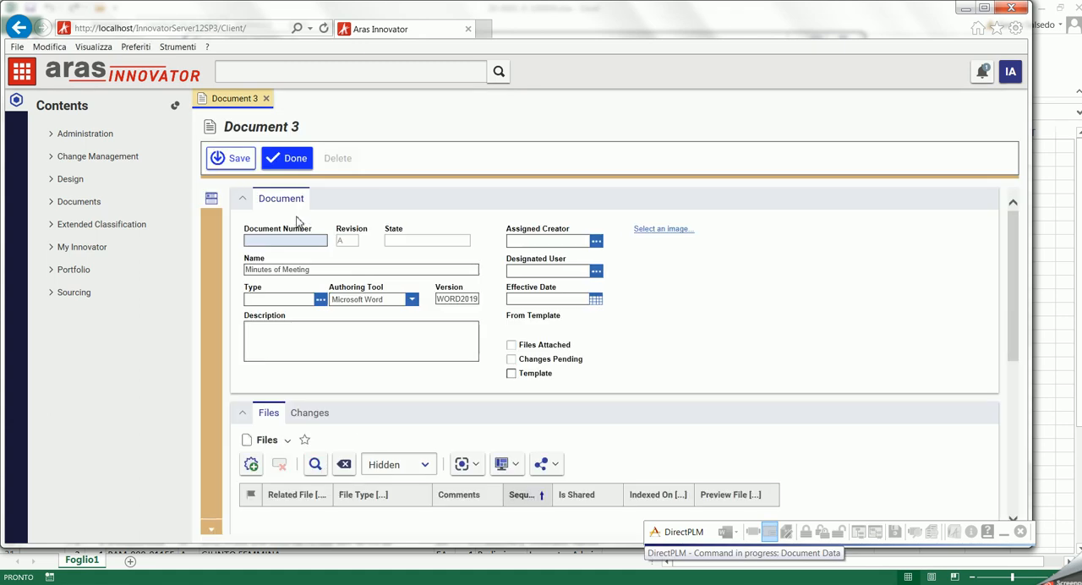
text(MOM801)
click(283, 270)
text(KO)
click(363, 270)
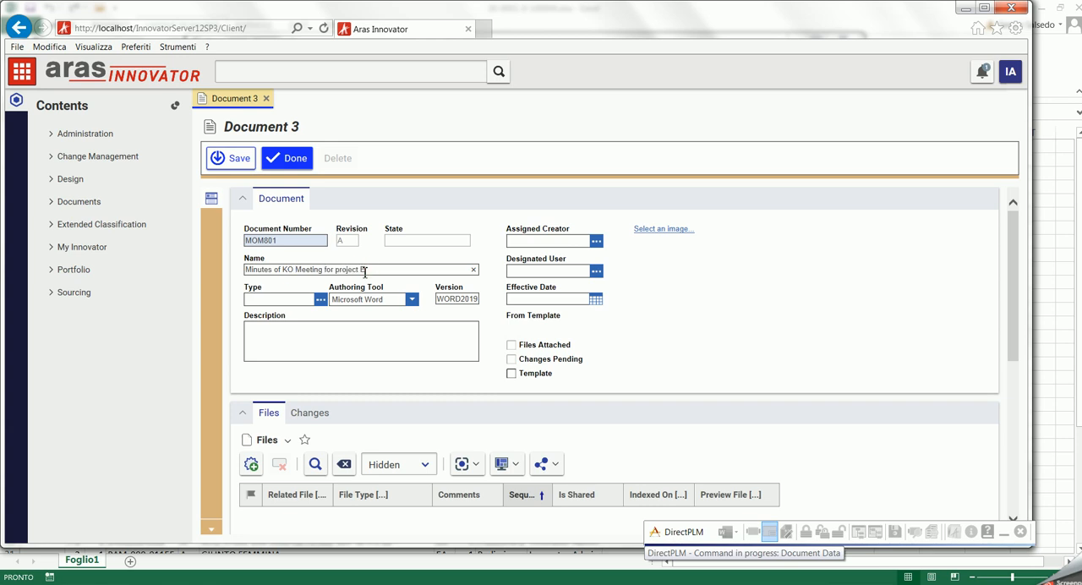
click(226, 158)
click(253, 99)
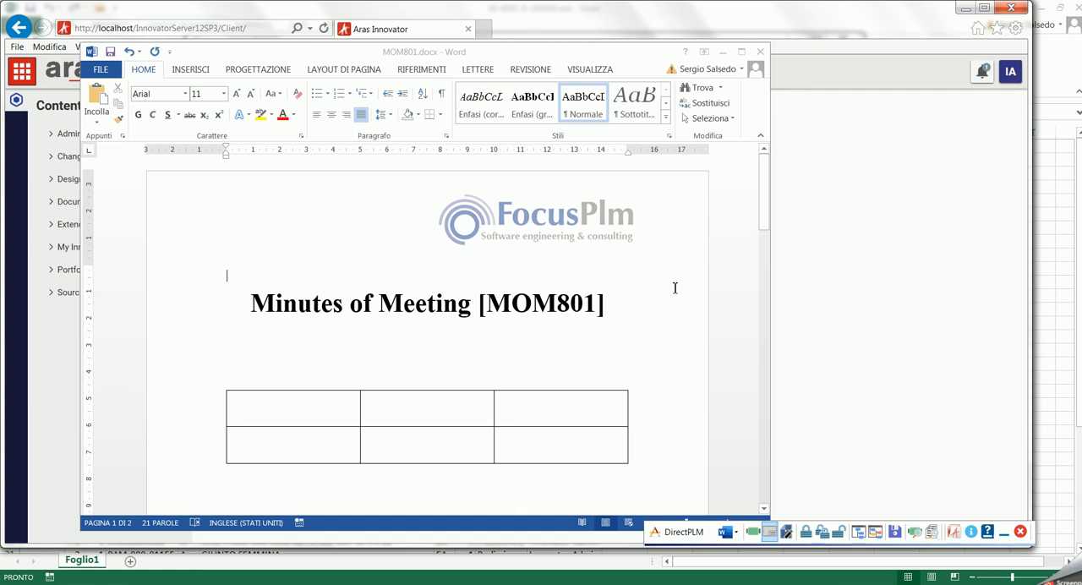
- Examine the title, footer and second-page header of the MOM801 document for the document number and name
drag(762, 203, 764, 227)
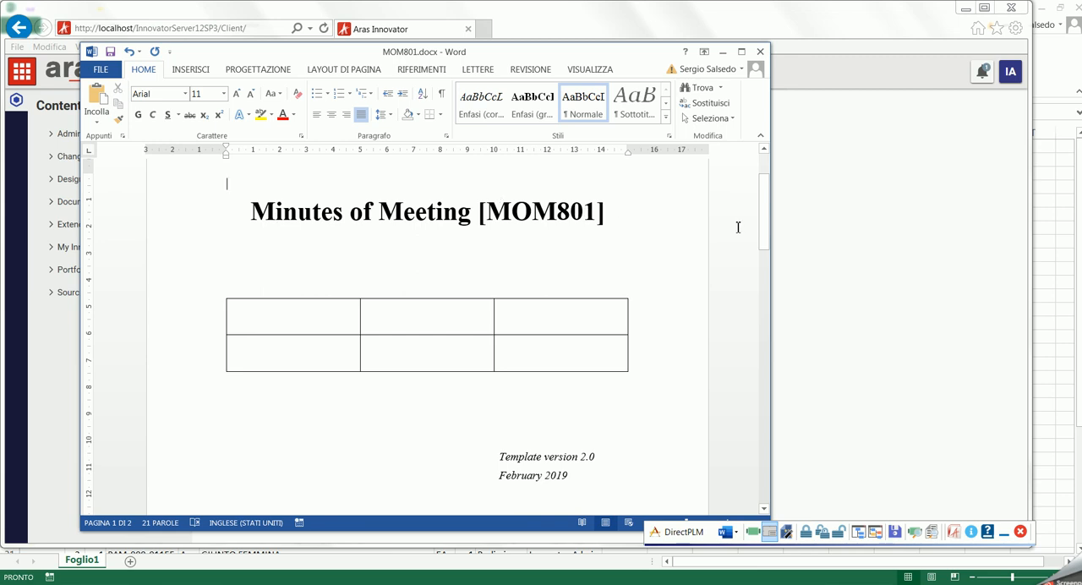
drag(766, 220, 250, 302)
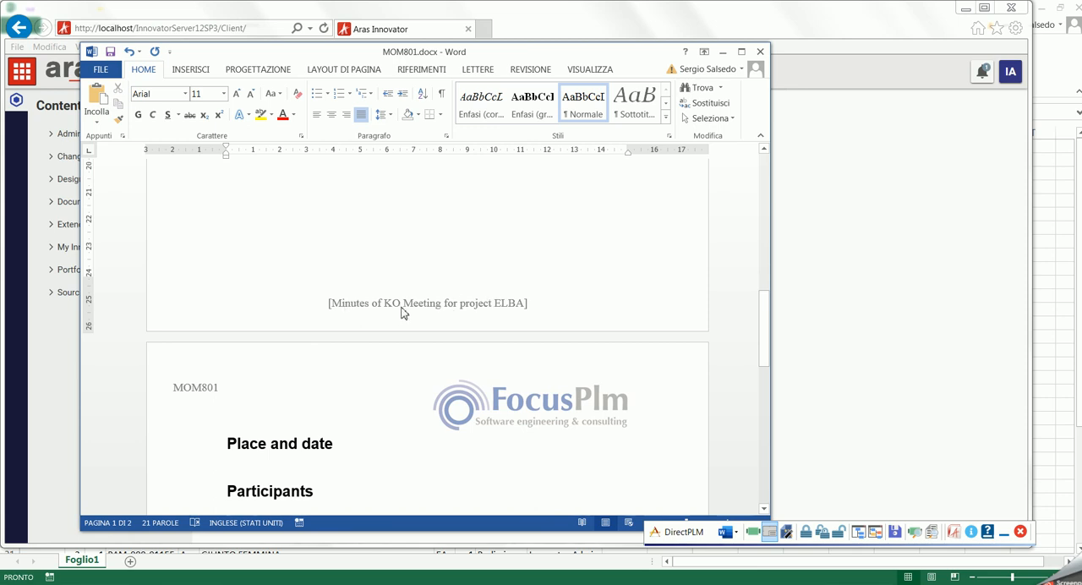
- Enter "fasfasfasfsafdsdaf" under the Minutes heading of MOM801, save the document into the PLM and close it
click(763, 334)
drag(763, 334, 766, 374)
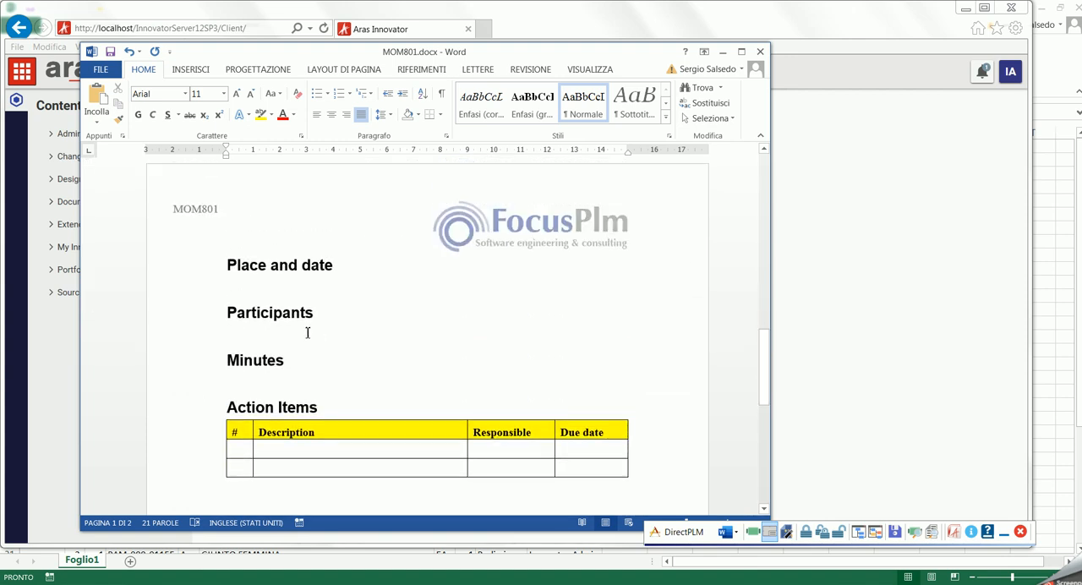
click(286, 380)
text(fasfasfasfsafdsdaf)
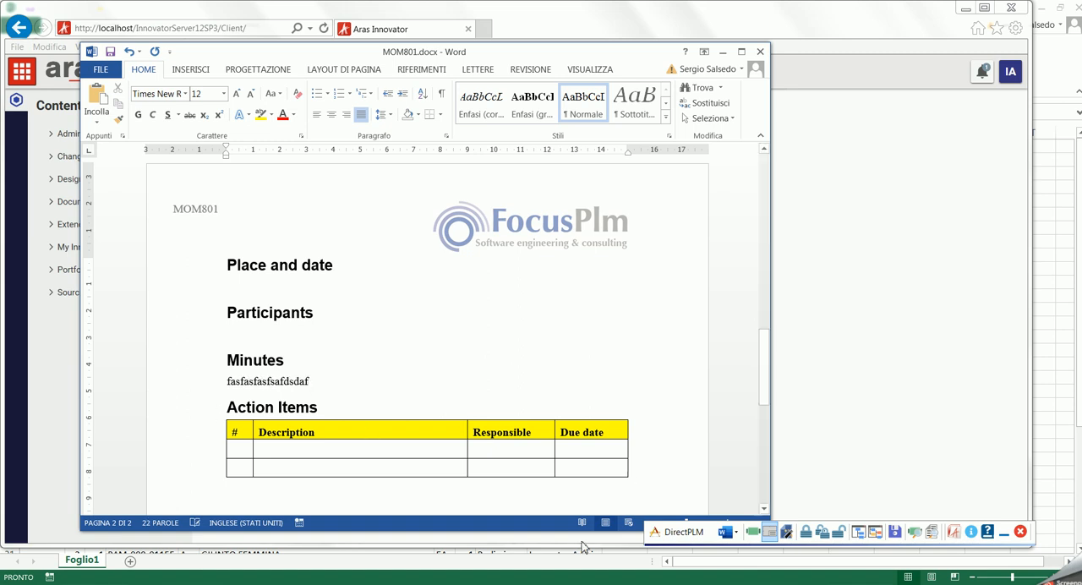
click(895, 531)
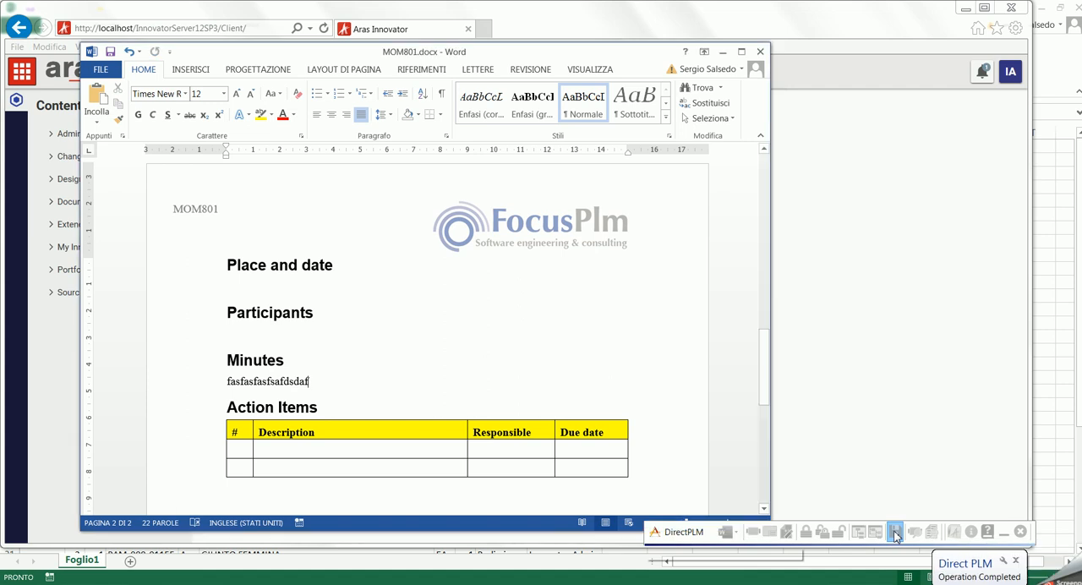
click(760, 52)
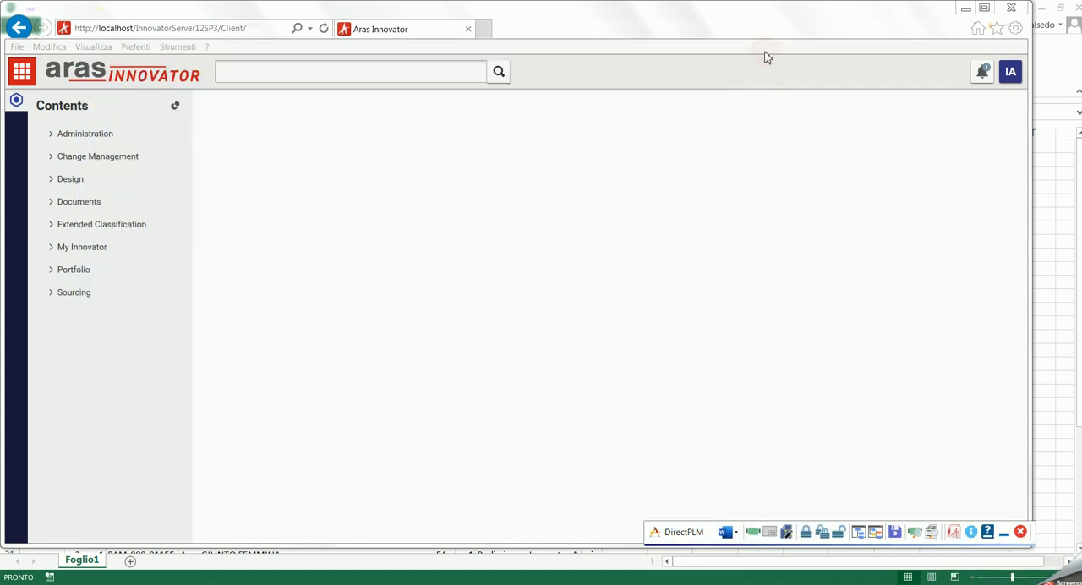
- Refresh the documents query, read through the full preview of MOM801.docx and close the preview
click(932, 534)
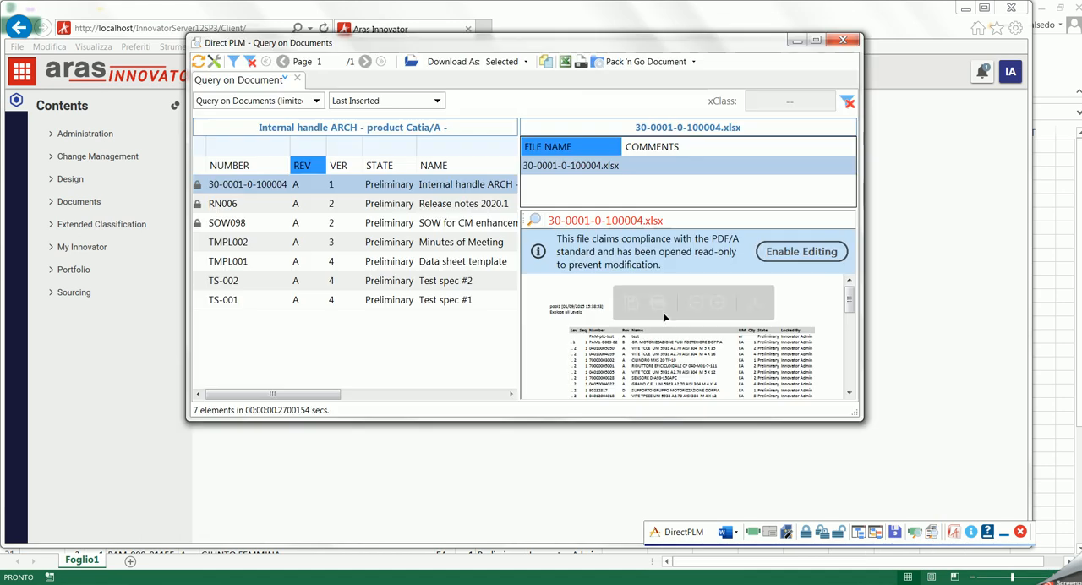
click(198, 64)
click(231, 185)
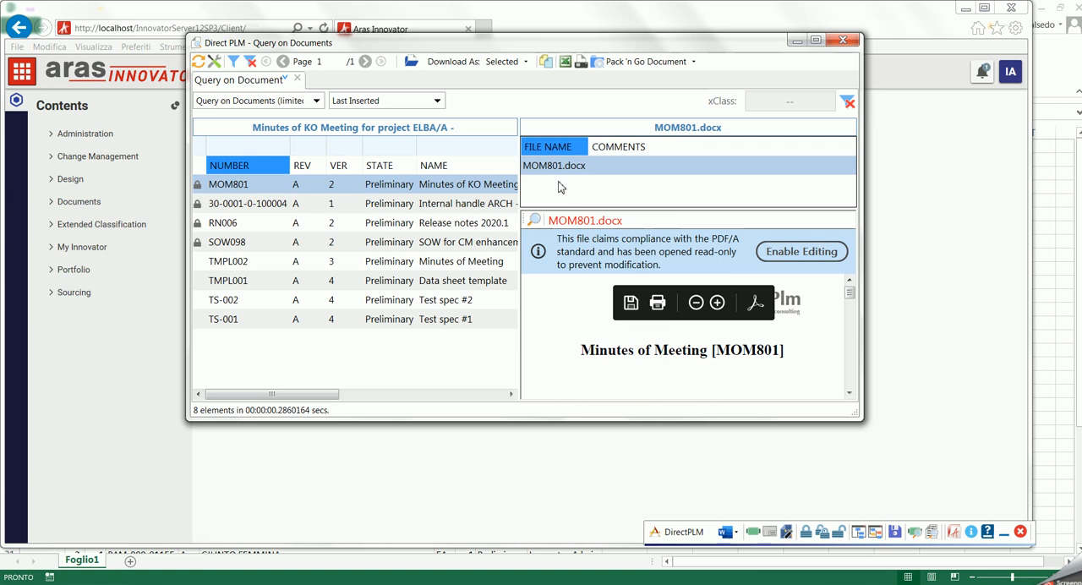
click(534, 219)
drag(1039, 169, 1025, 373)
click(1068, 8)
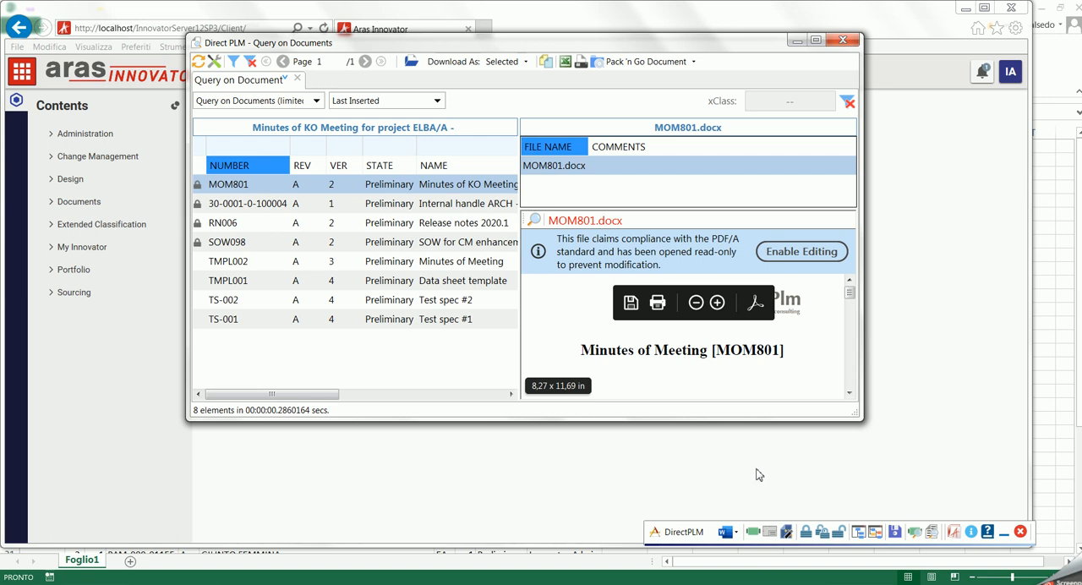
- Switch DirectPLM to Excel, create a workbook from the TS-002 Test spec #2 template and look through its test set sheets
click(751, 534)
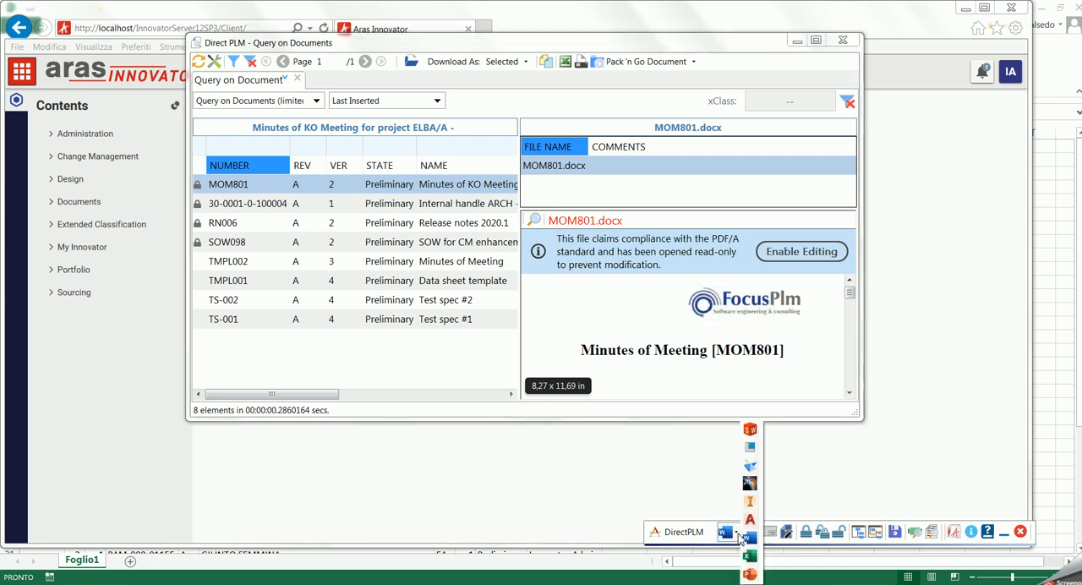
click(749, 556)
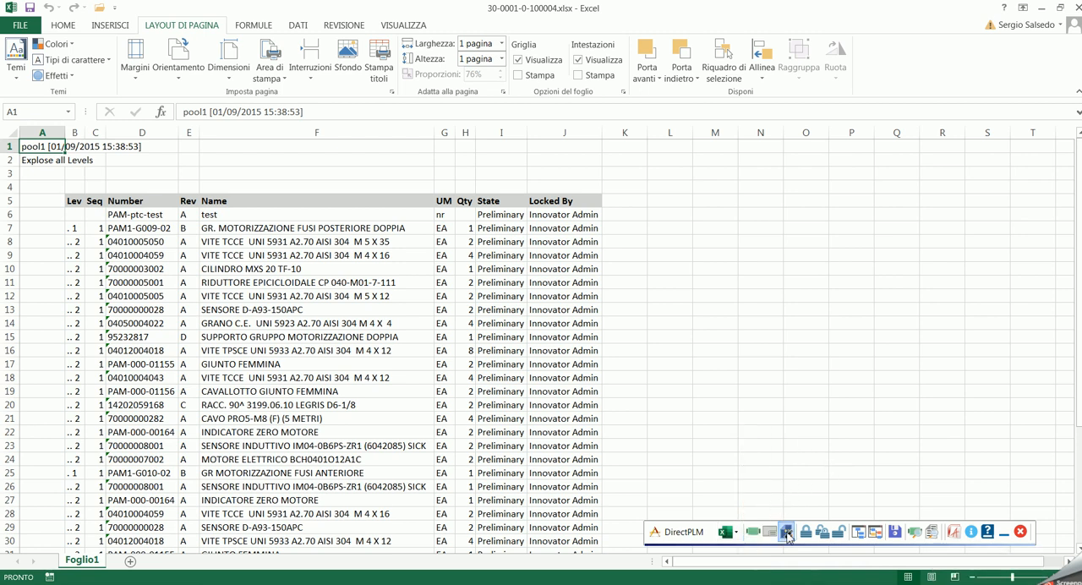
click(787, 533)
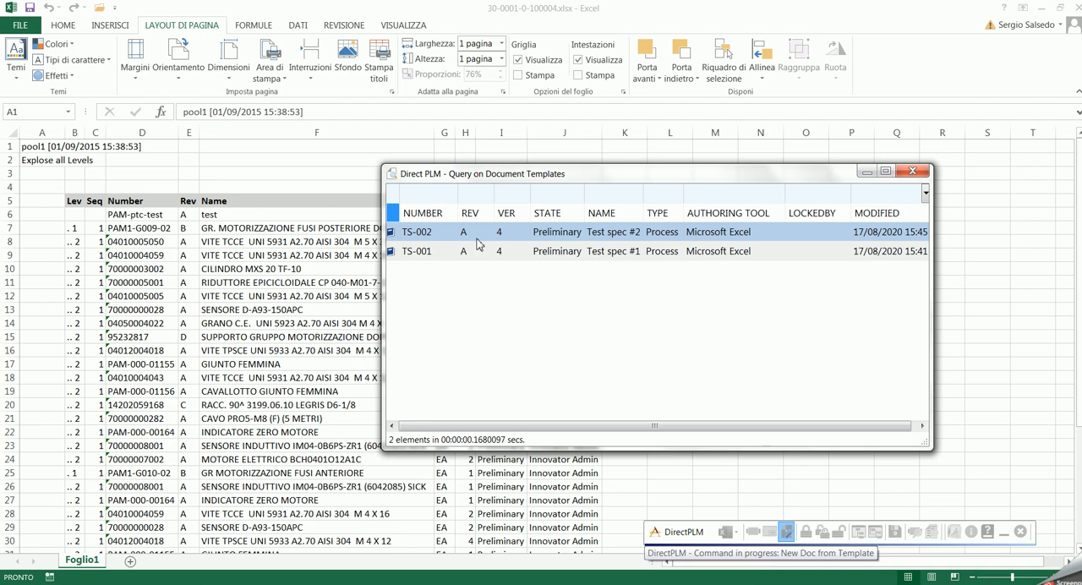
click(545, 233)
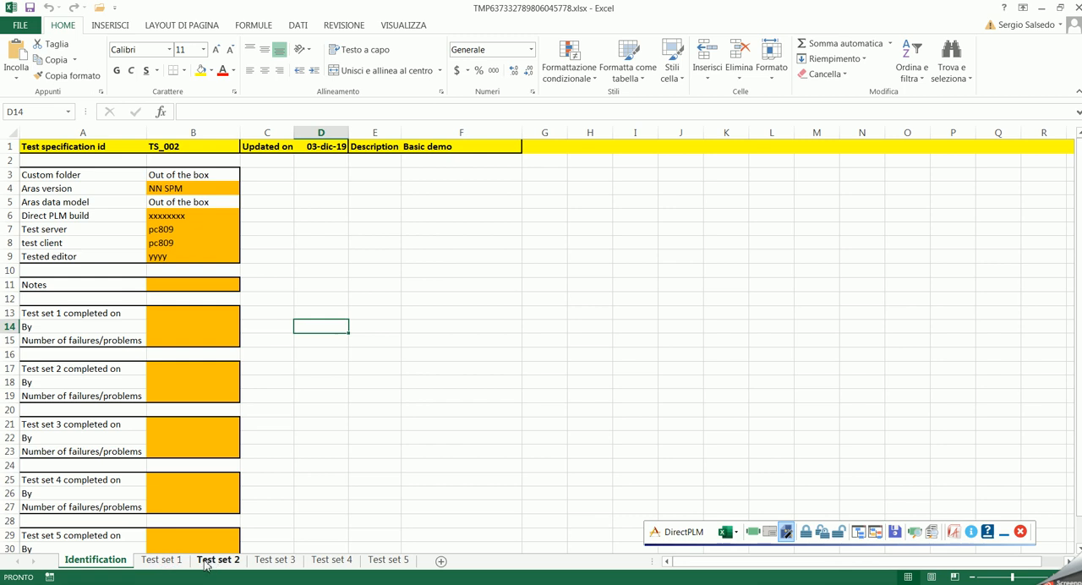
click(168, 561)
click(213, 563)
click(265, 563)
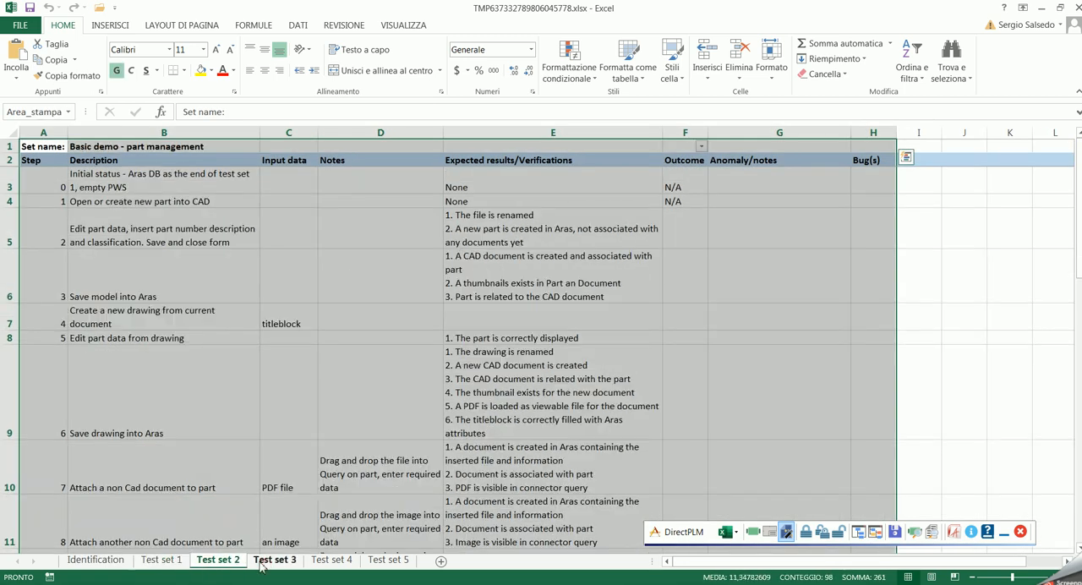
click(113, 563)
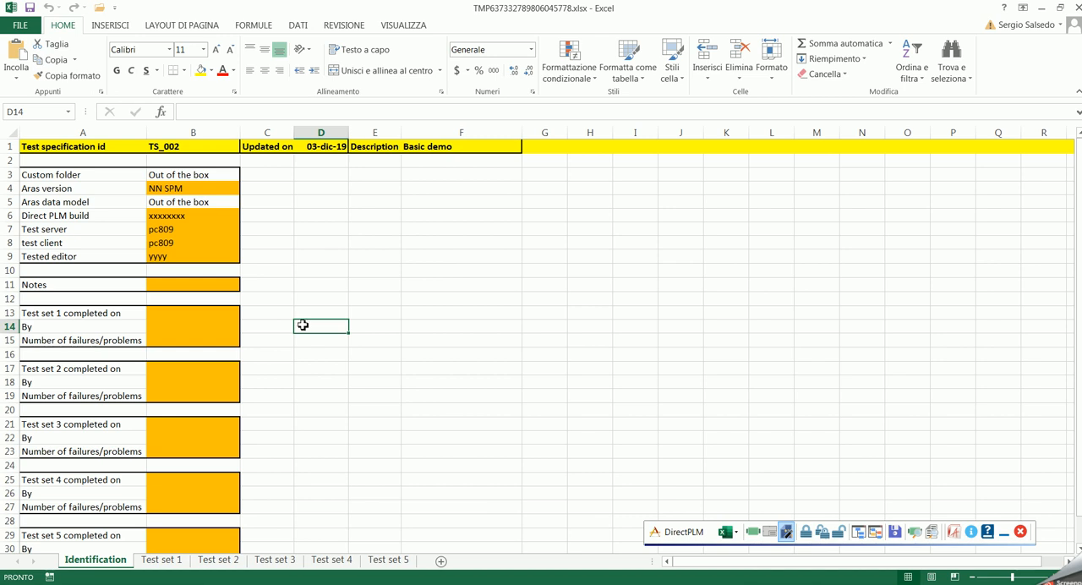
- Link the new test specification workbook to part 30-0001-0 and save it into the PLM
click(914, 533)
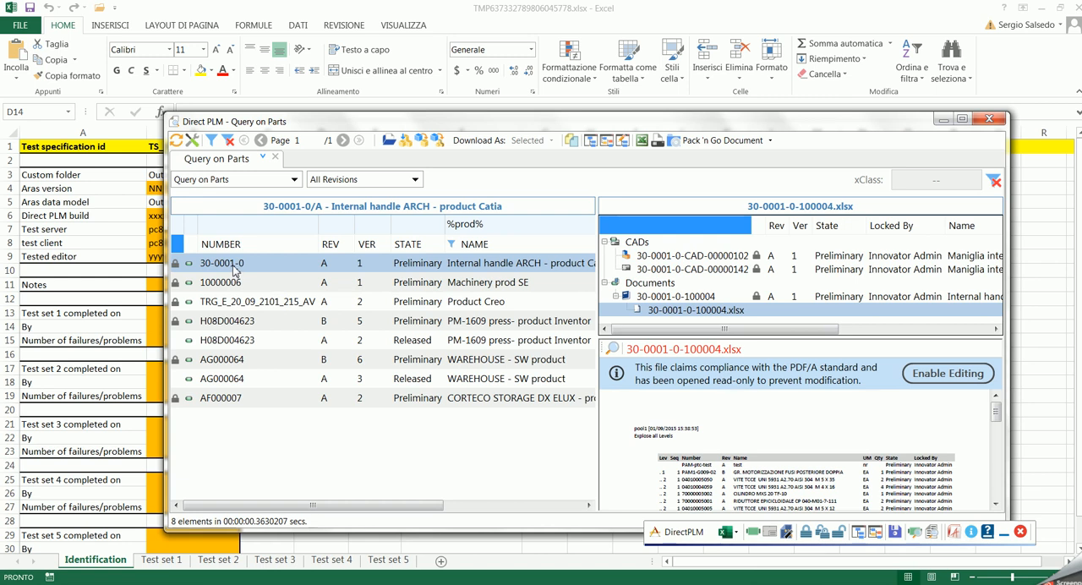
click(571, 145)
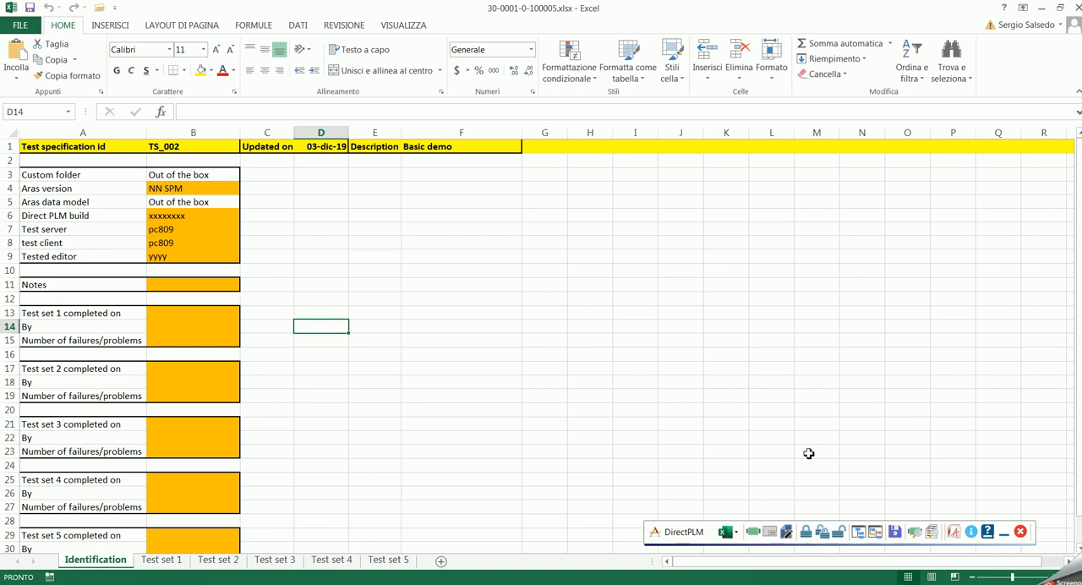
click(895, 532)
- Refresh the parts query, preview the CAD drawing and both Excel documents linked to part 30-0001-0, and close the query
click(915, 533)
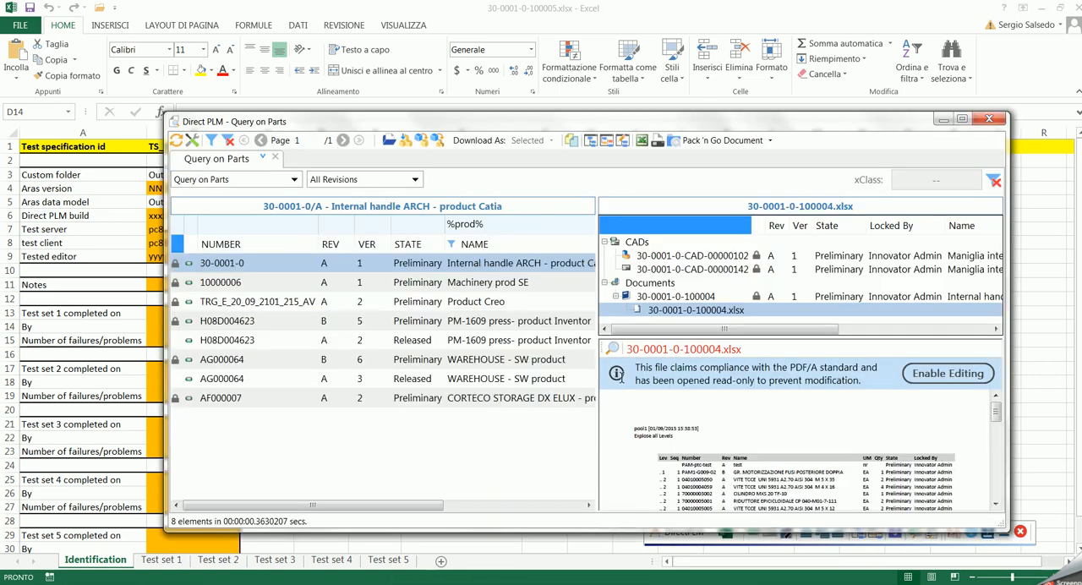
click(176, 141)
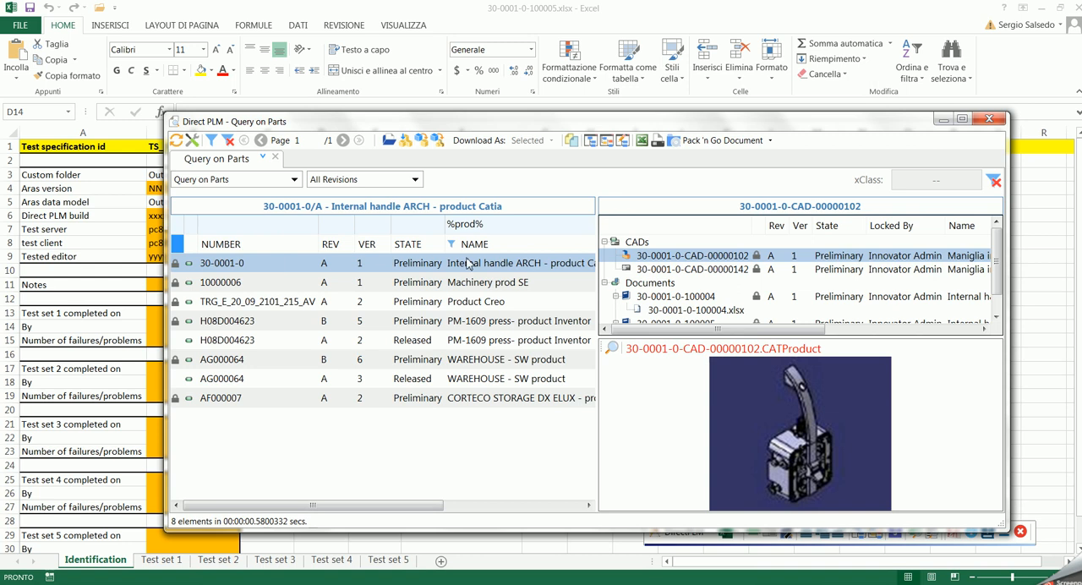
click(737, 269)
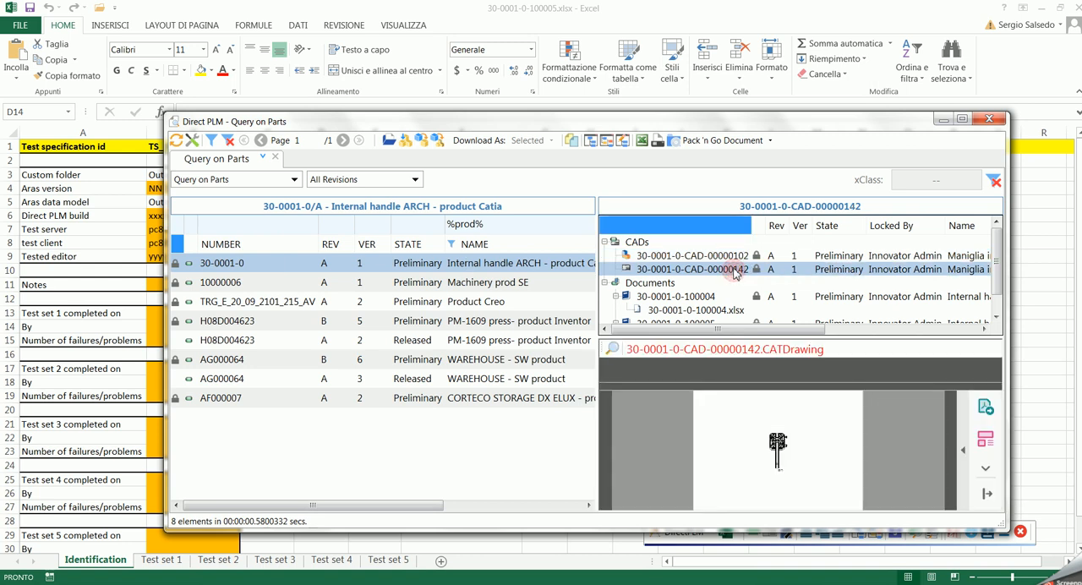
click(728, 310)
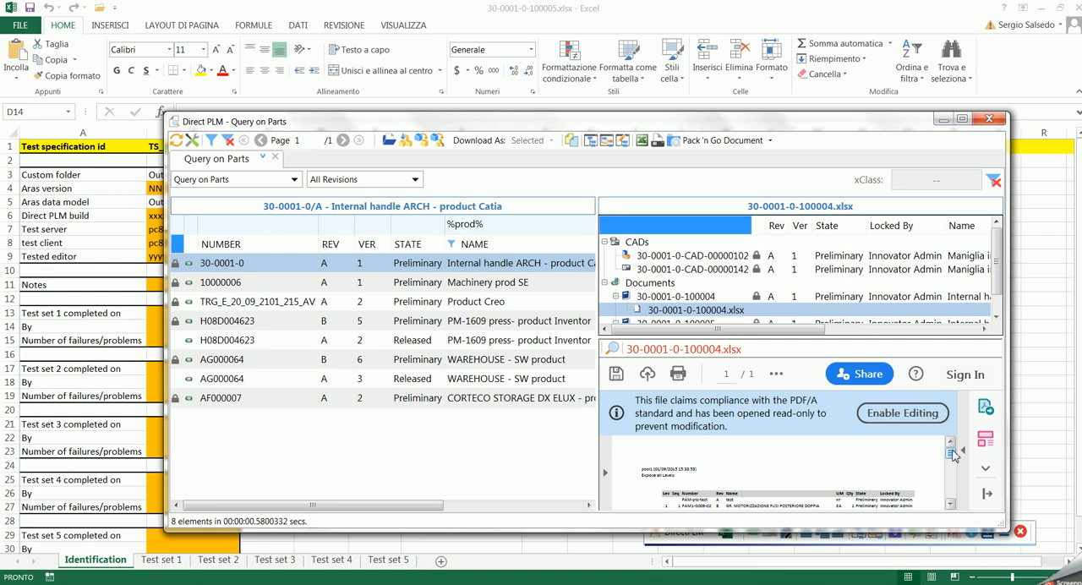
scroll(998, 279, down, 1)
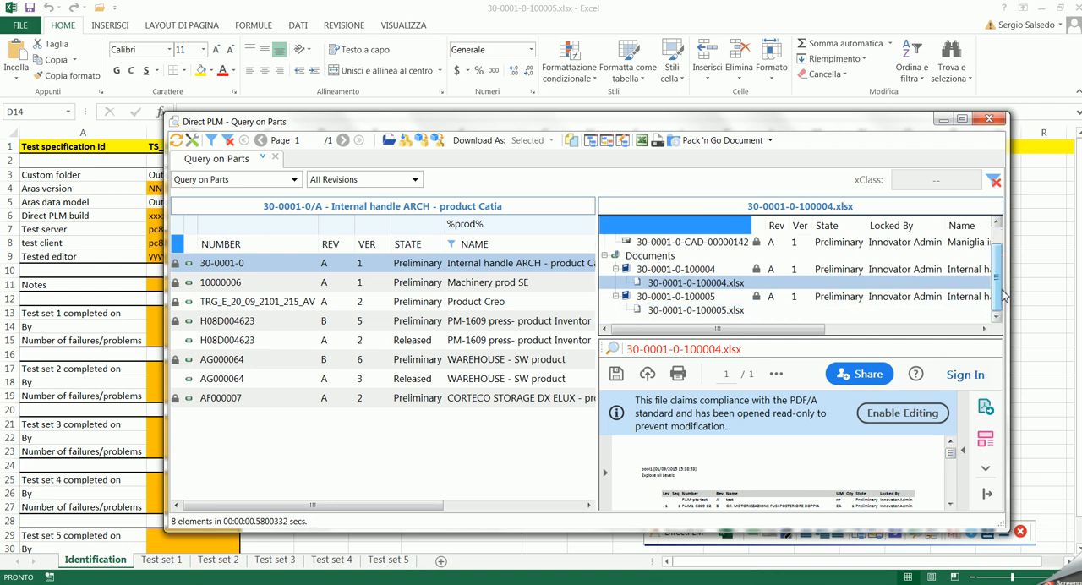
click(729, 311)
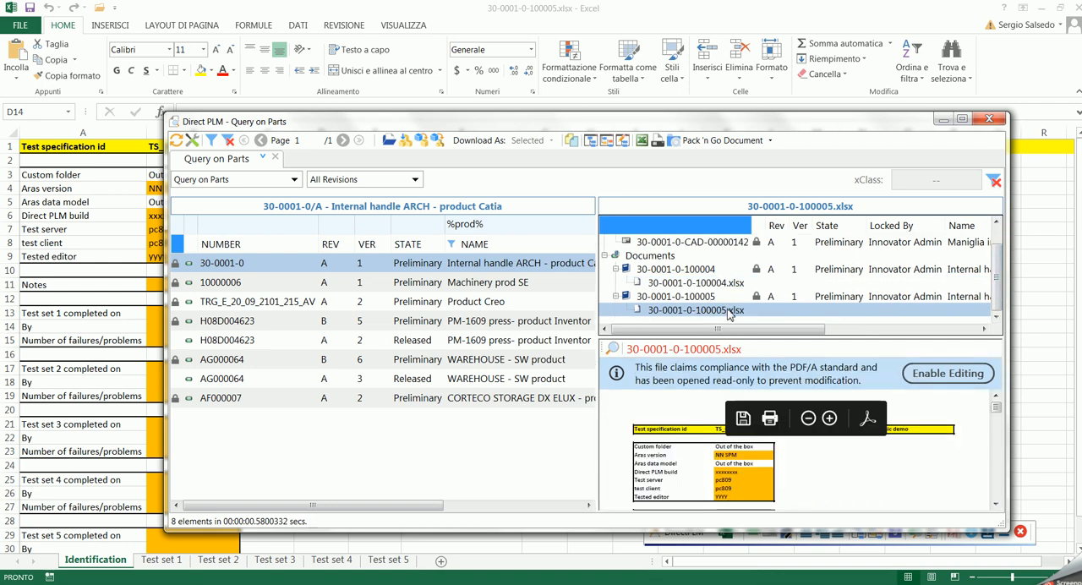
click(730, 285)
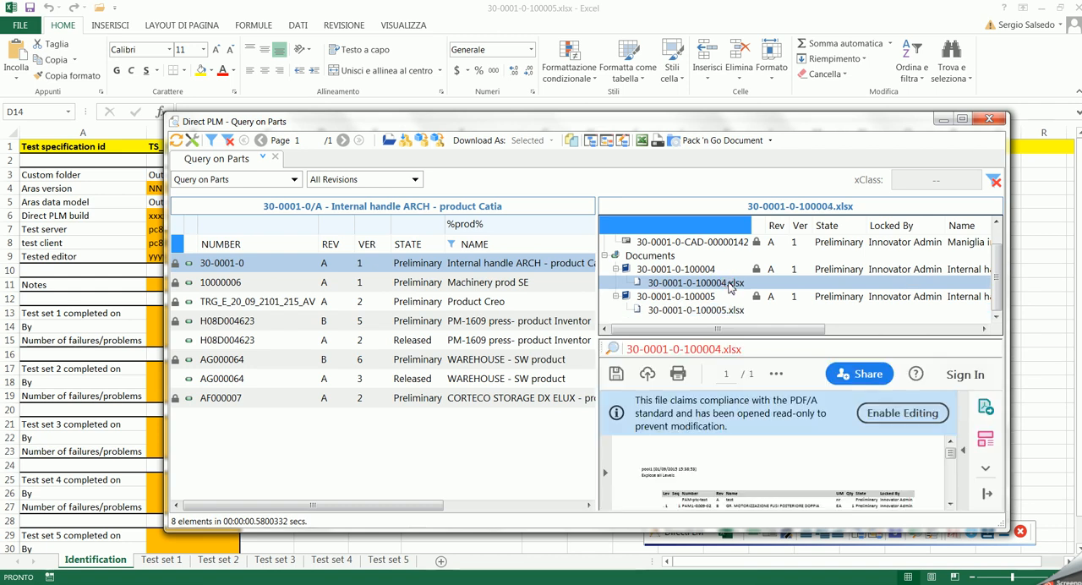
click(989, 119)
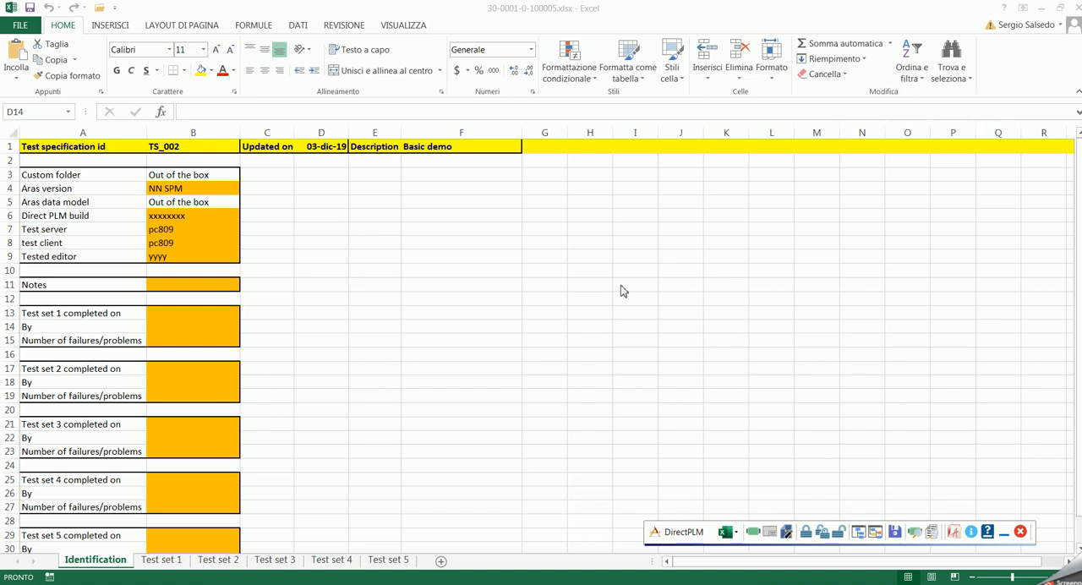
- Switch to the SOW098 document in Word and create a new document from the TMPL001 Data sheet template
click(280, 584)
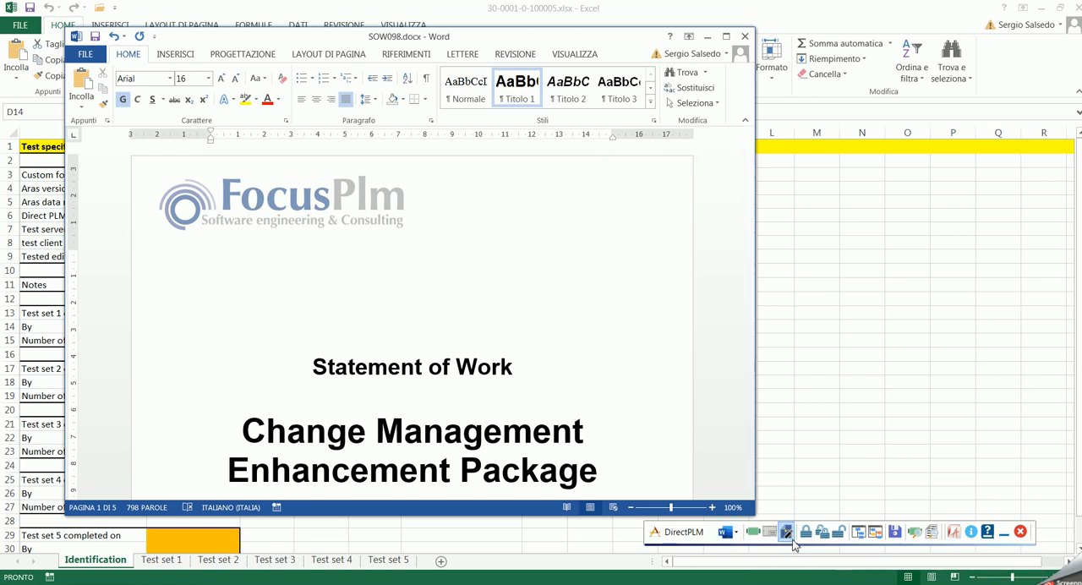
click(789, 539)
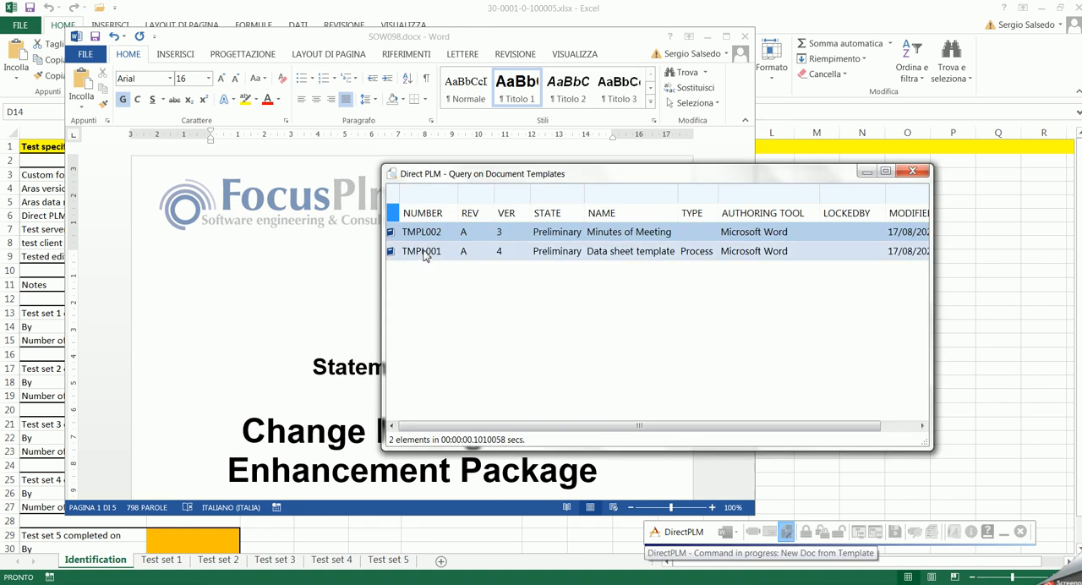
double_click(426, 255)
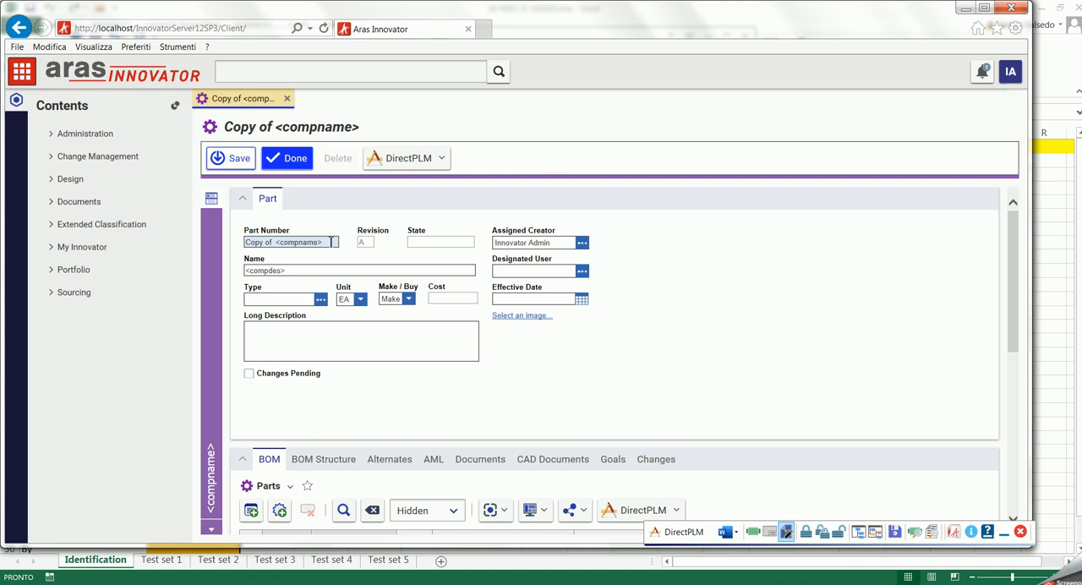
- Set the new part's number to XYZ006 and its name to "Standard support"
drag(328, 243, 221, 248)
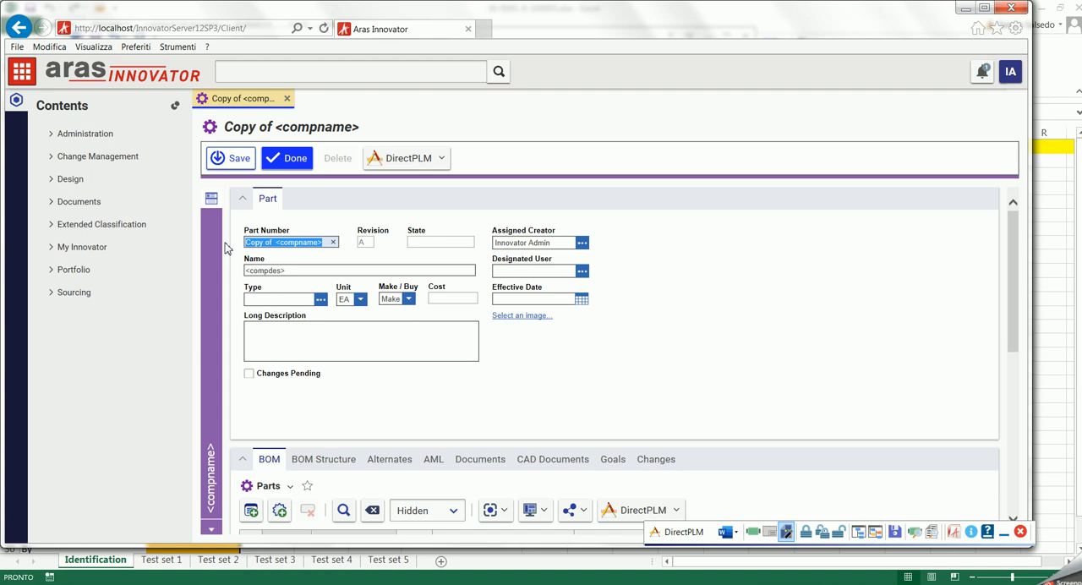
text(XYZ006)
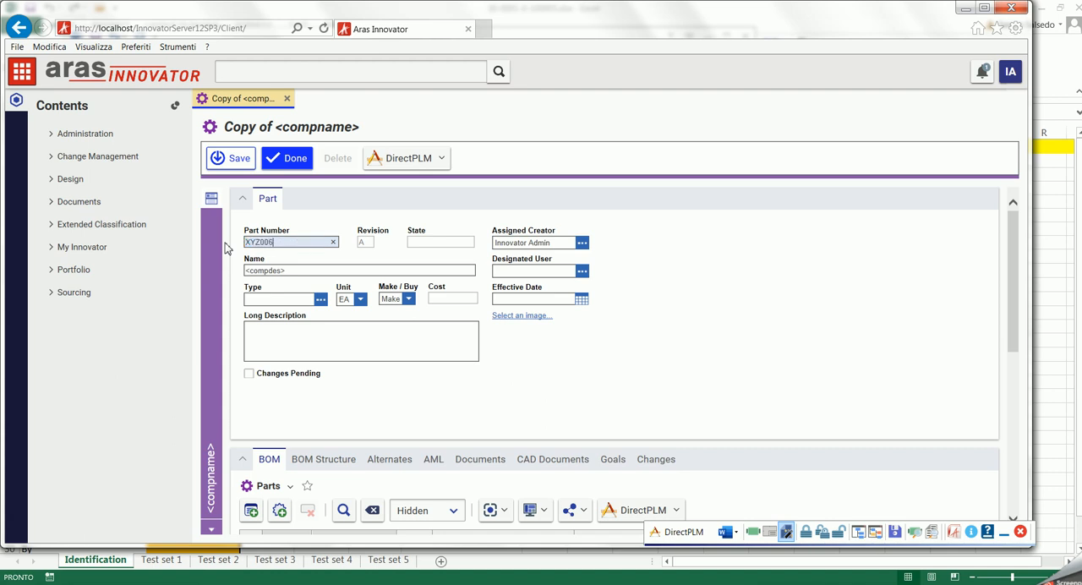
drag(290, 271, 236, 270)
text(Standard support)
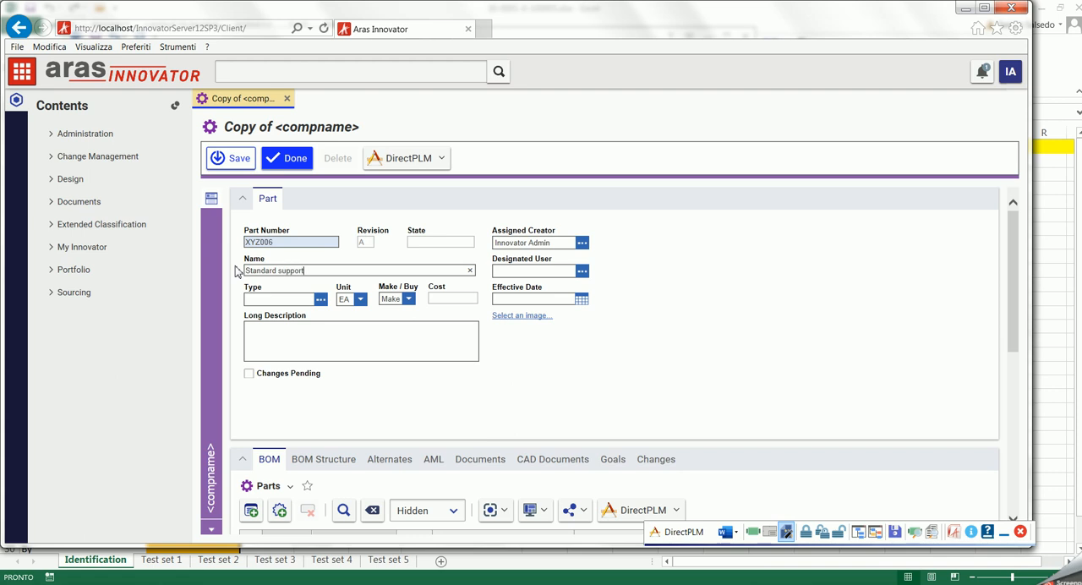
- Classify the XYZ006 part as Component, then save and close its record
click(320, 300)
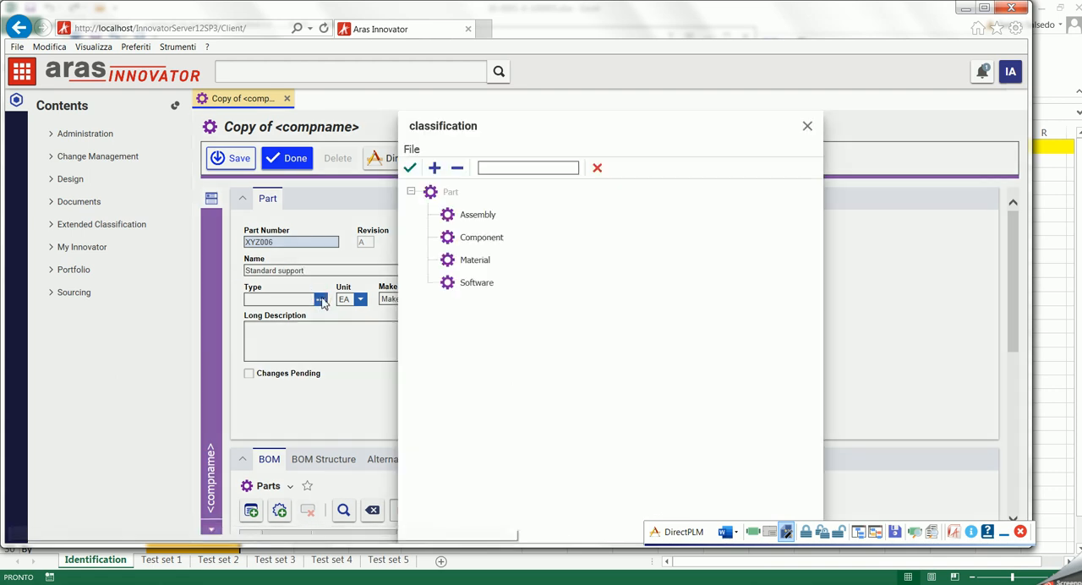
click(497, 239)
click(410, 167)
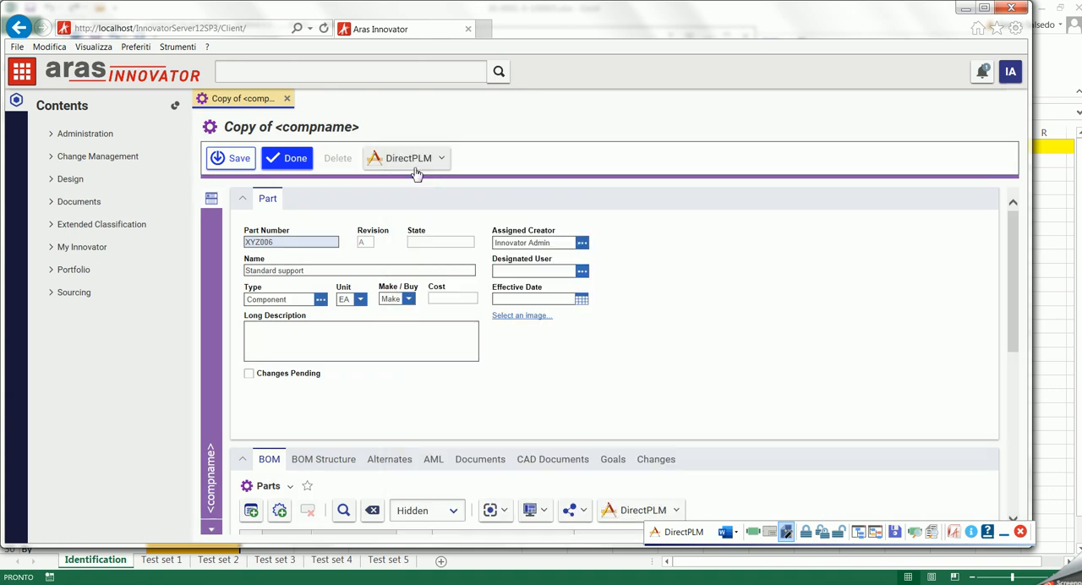
click(241, 165)
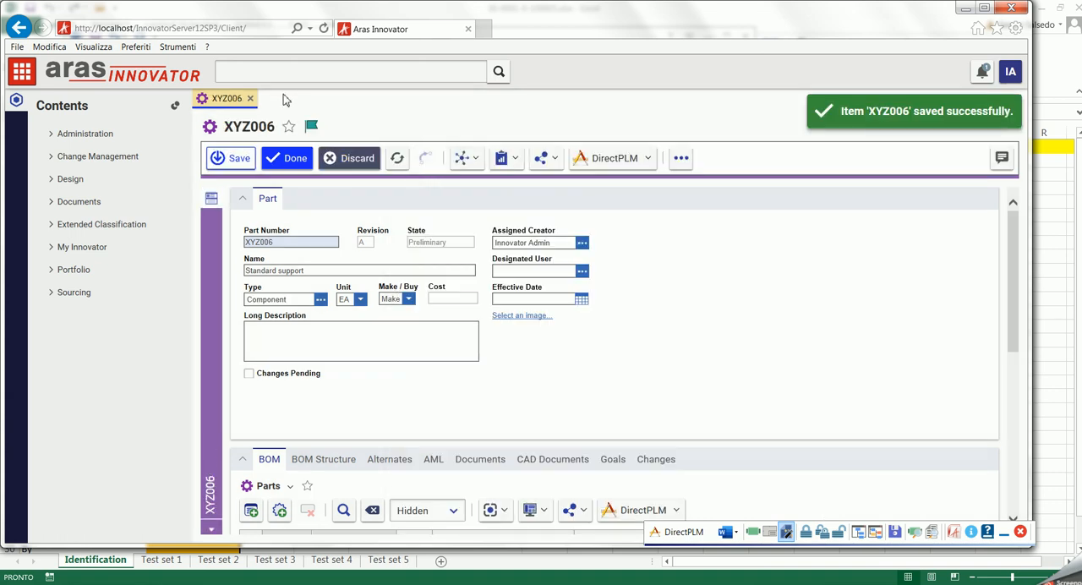
click(251, 99)
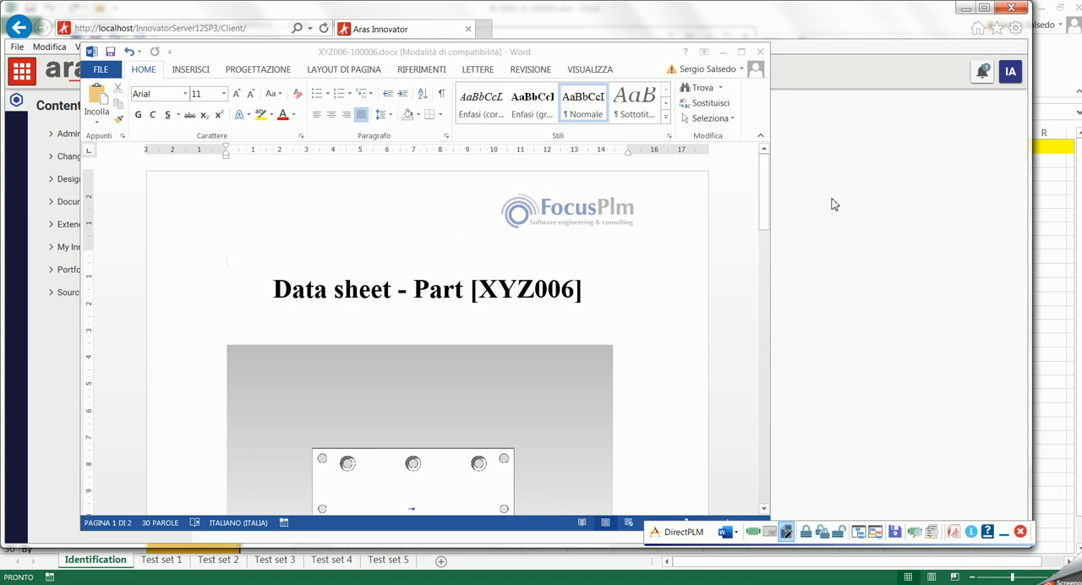
- Check the part number and name in the data sheet's footer, header and General description, then save the document into the PLM
drag(764, 203, 764, 347)
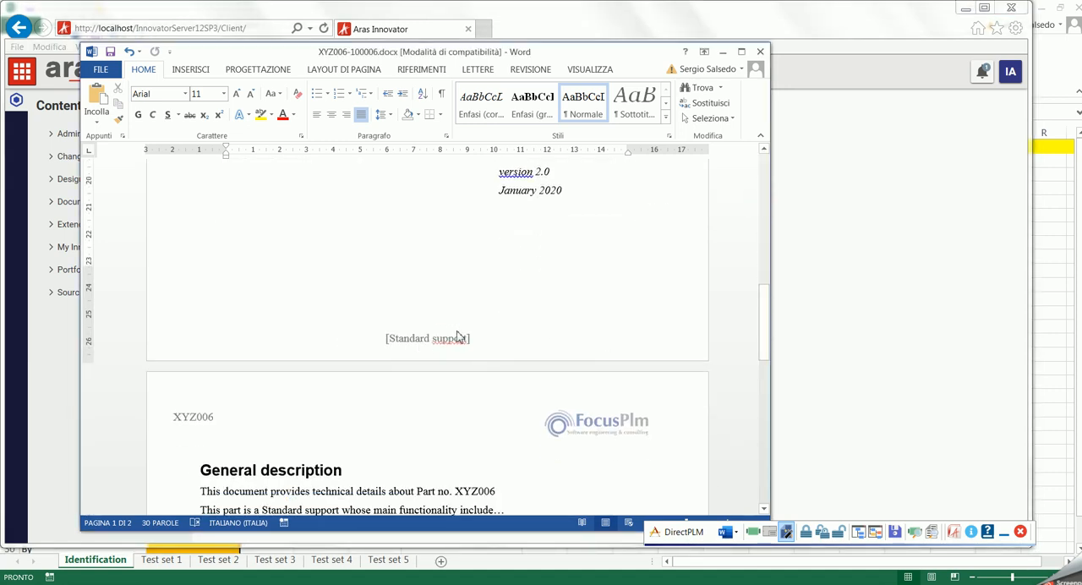
drag(764, 349, 763, 381)
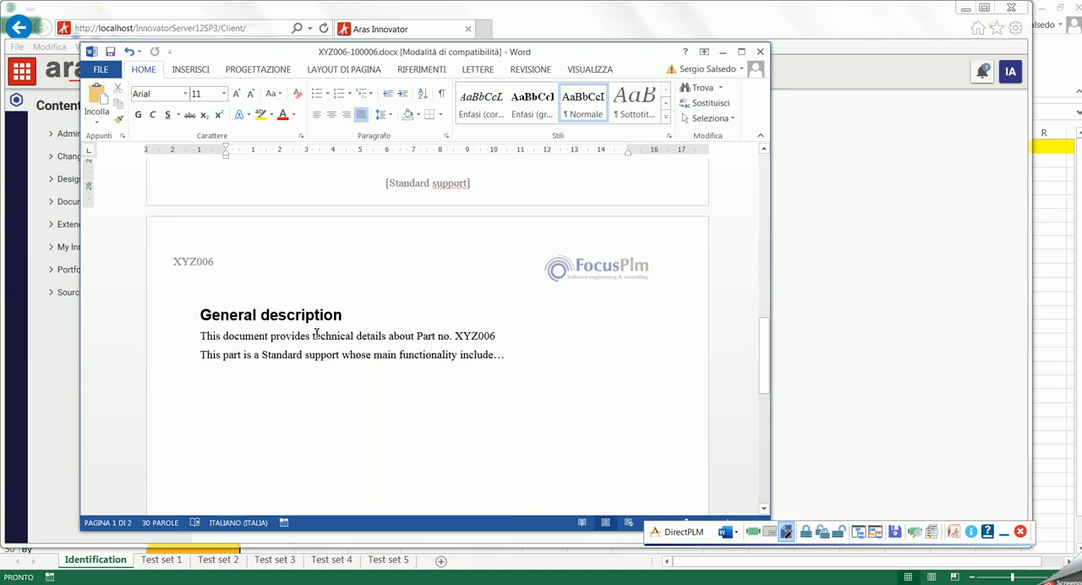
drag(414, 336, 504, 338)
drag(366, 355, 541, 359)
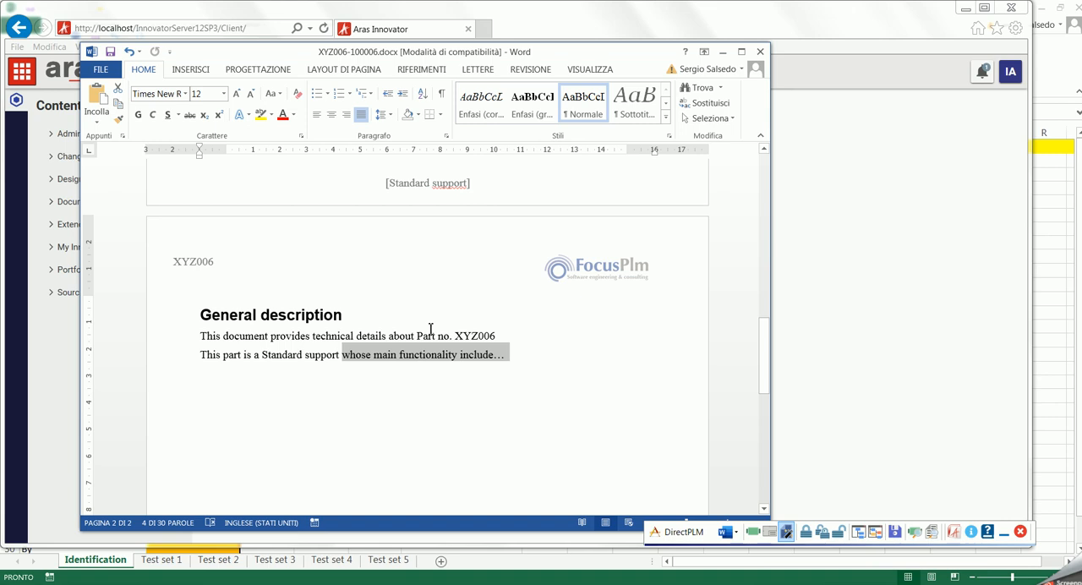
click(895, 531)
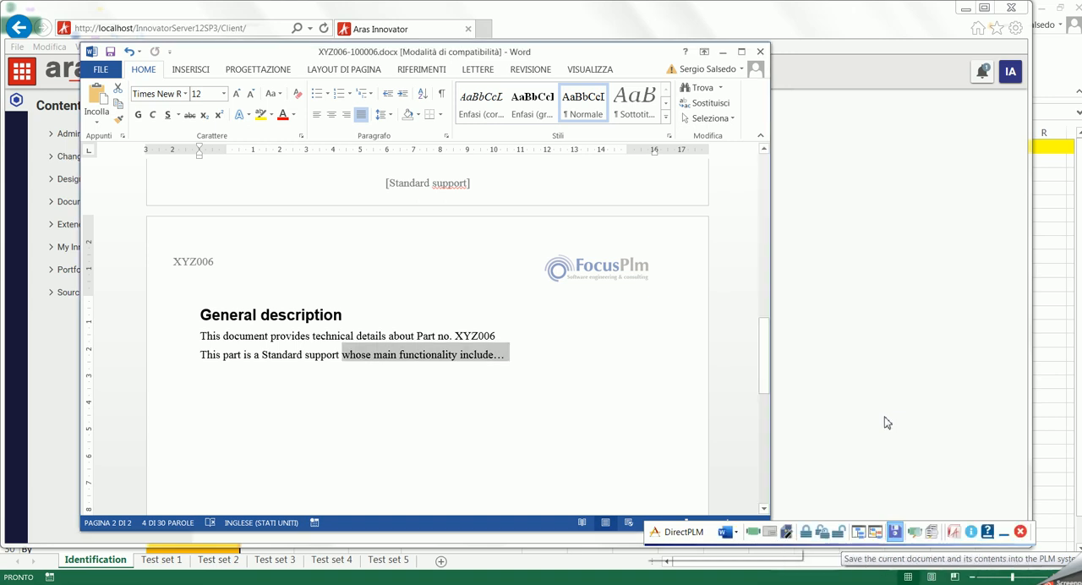
- Refresh the documents query and preview the XYZ006-100006 data sheet
click(931, 531)
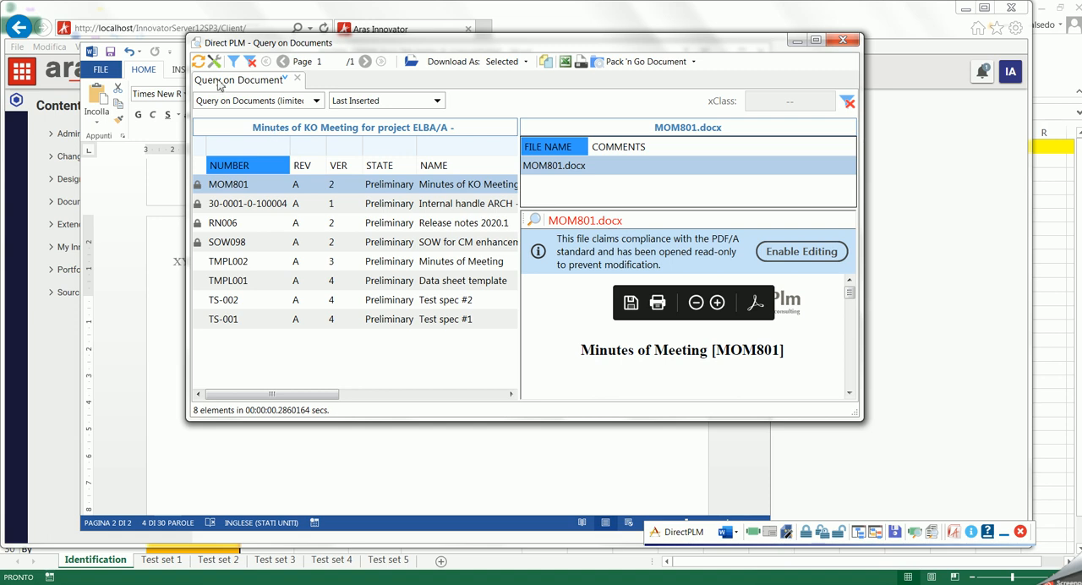
click(201, 64)
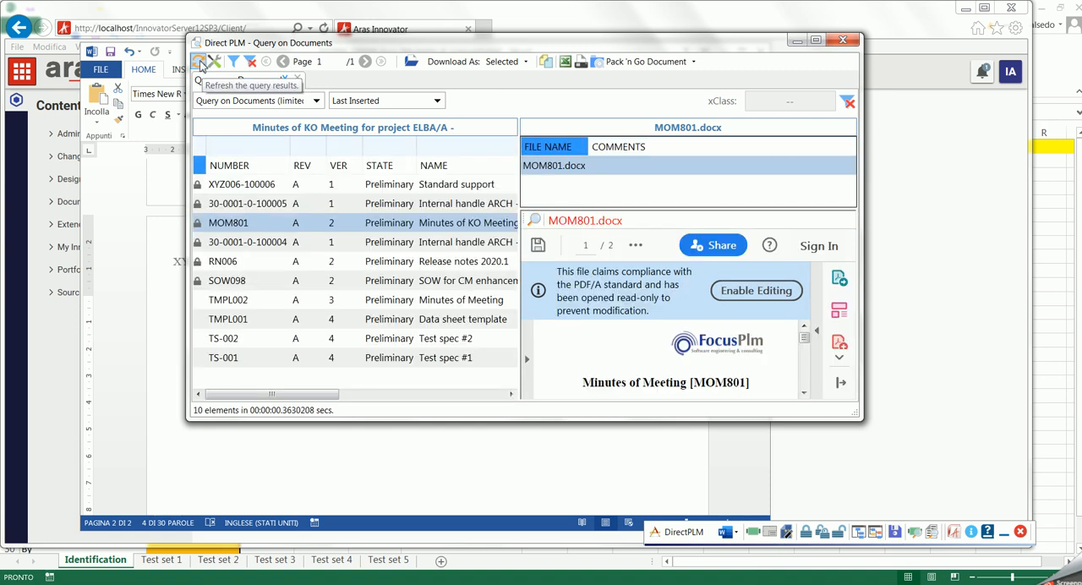
click(345, 186)
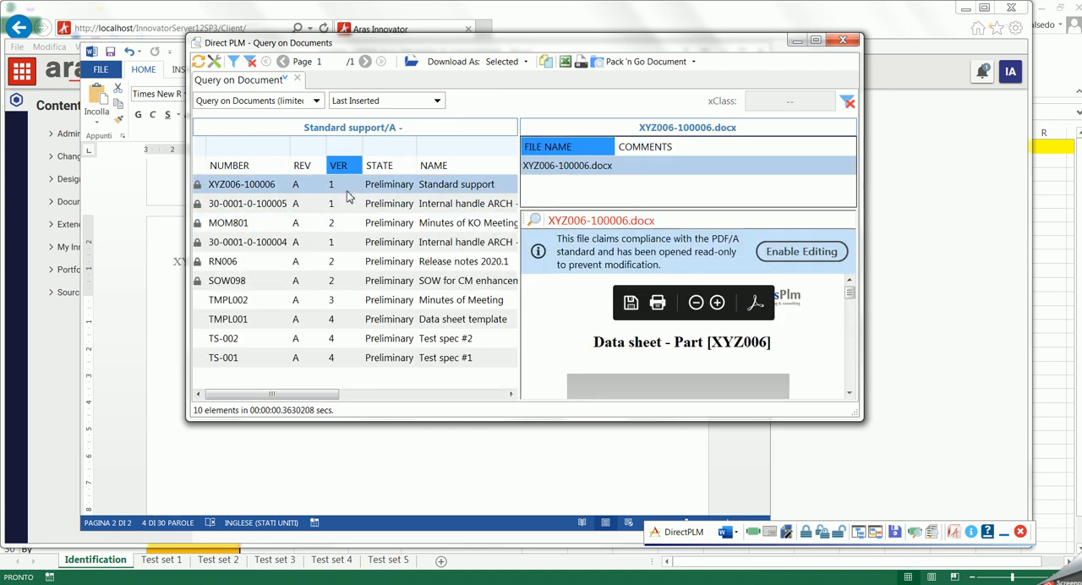